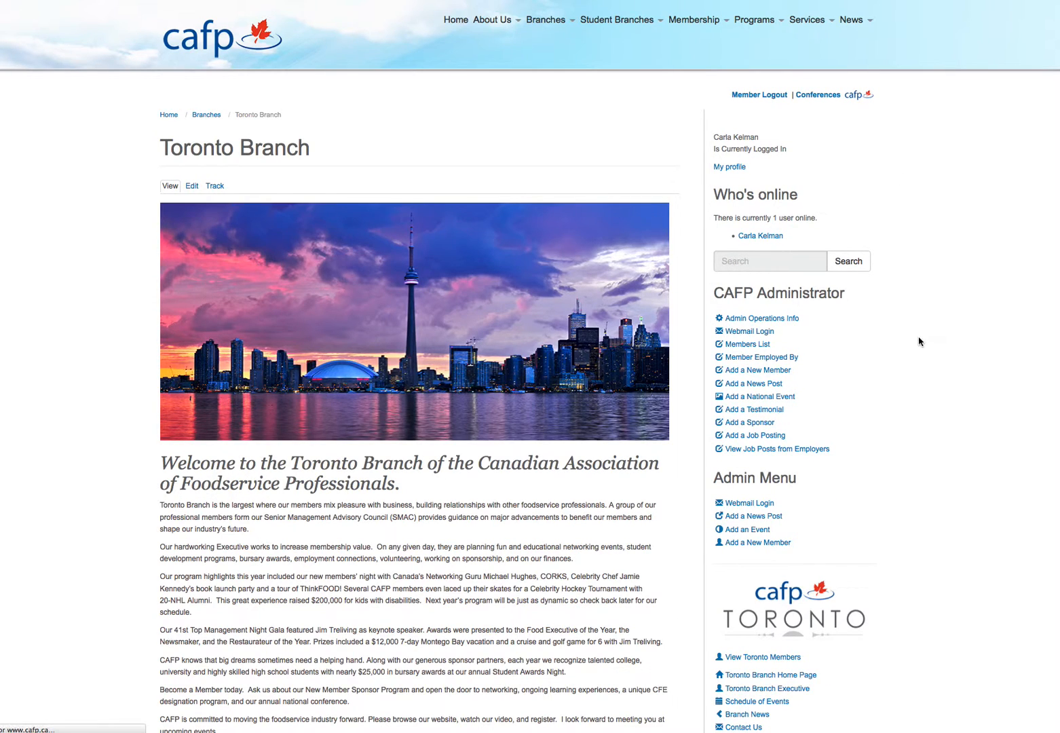
Start a new event for the Toronto Branch and name it "New Toronto Event - Branch".
scroll(906, 345, "down", 2)
scroll(906, 345, "down", 5)
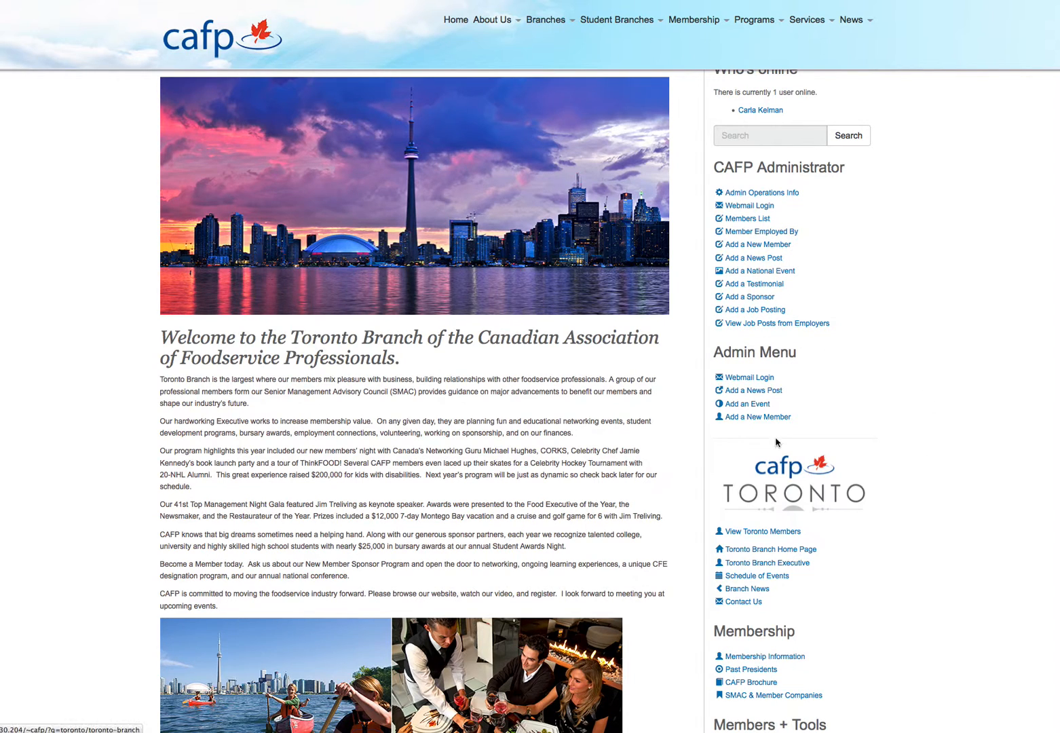
scroll(845, 353, "down", 1)
scroll(847, 328, "down", 3)
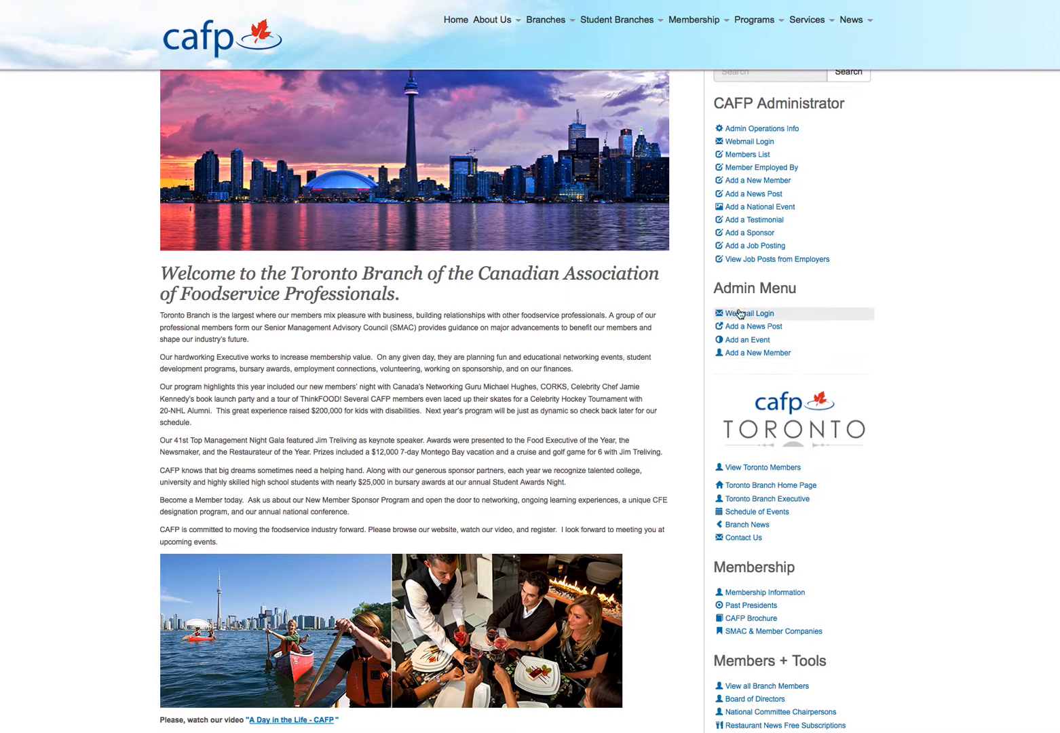
left_click(737, 344)
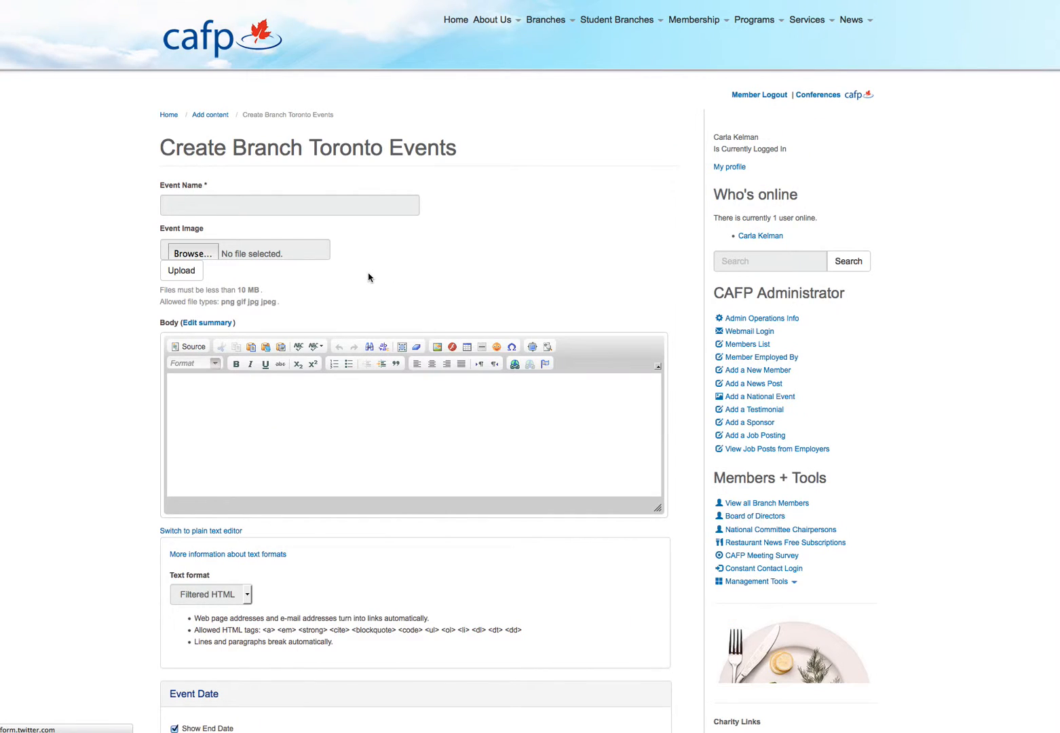
left_click(194, 207)
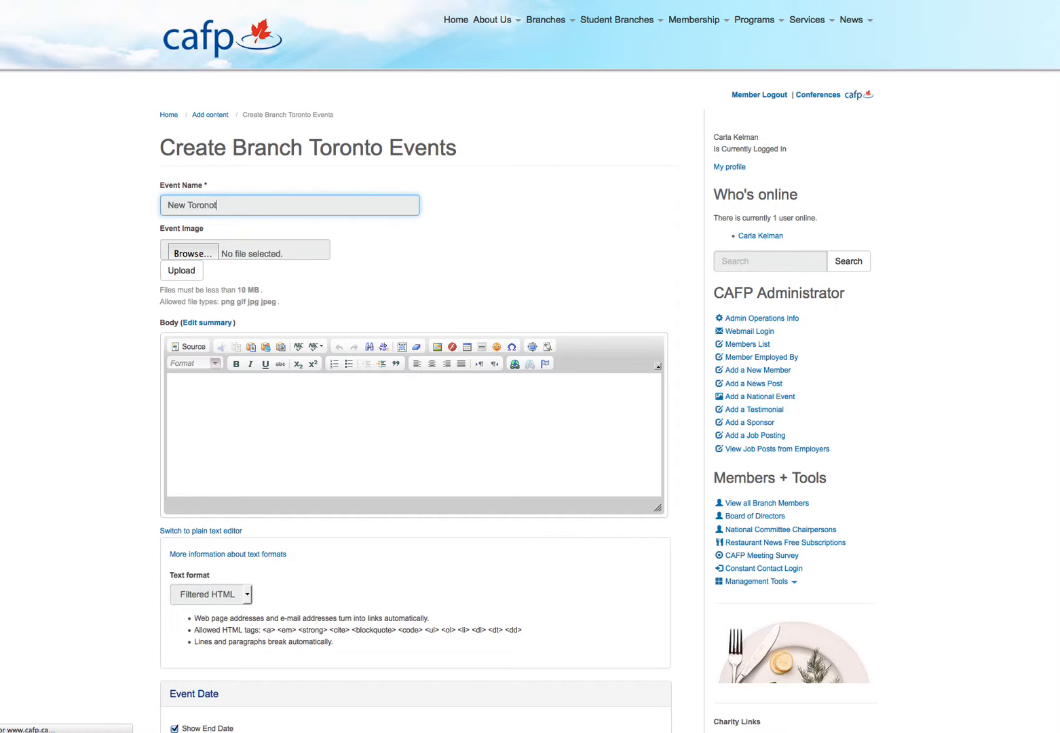
key("BackSpace")
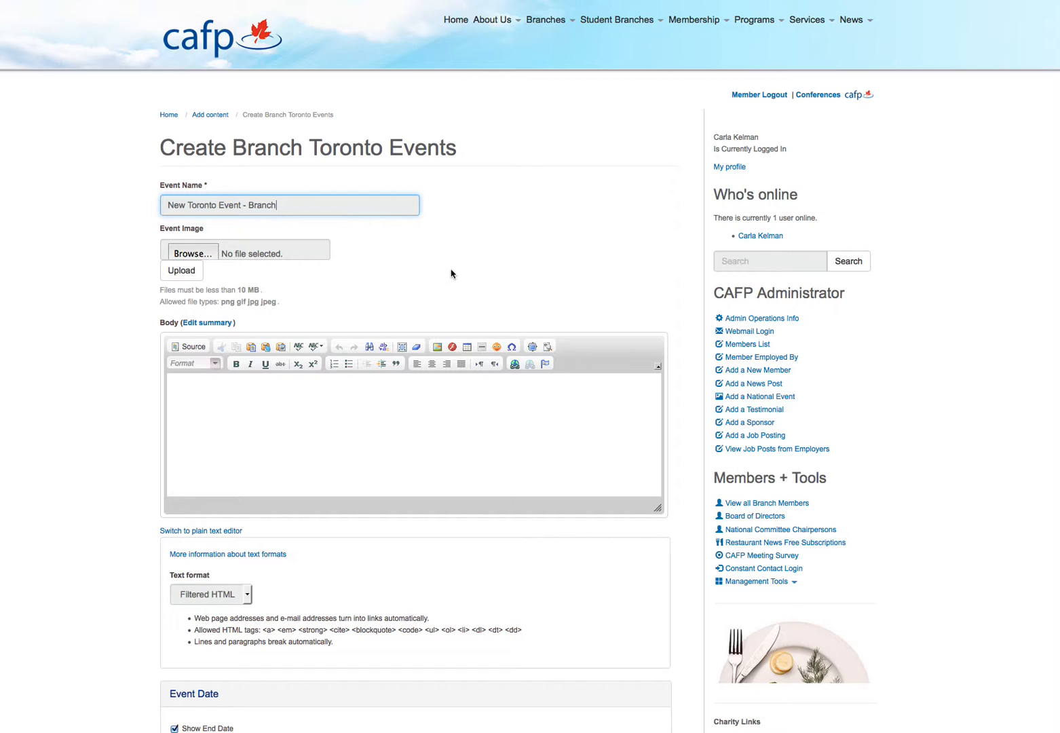
Enlarge the event's Body editor so it is roughly twice as tall and slightly wider.
scroll(443, 280, "down", 2)
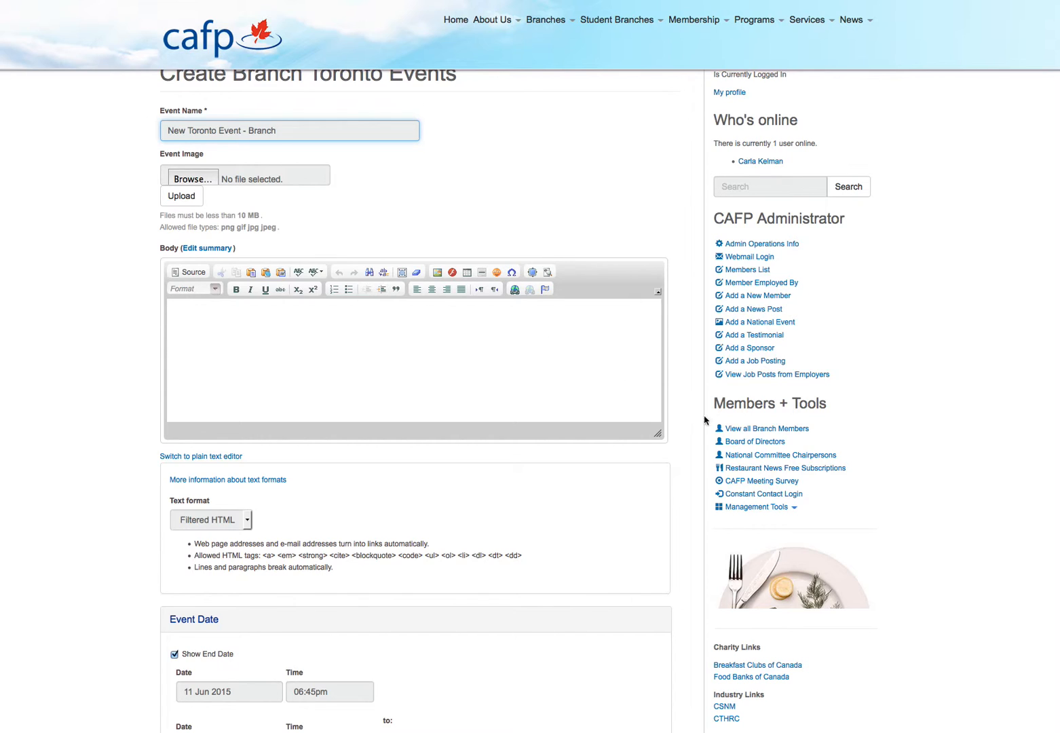
left_click_drag(658, 435, 679, 592)
scroll(330, 369, "down", 5)
scroll(329, 371, "up", 2)
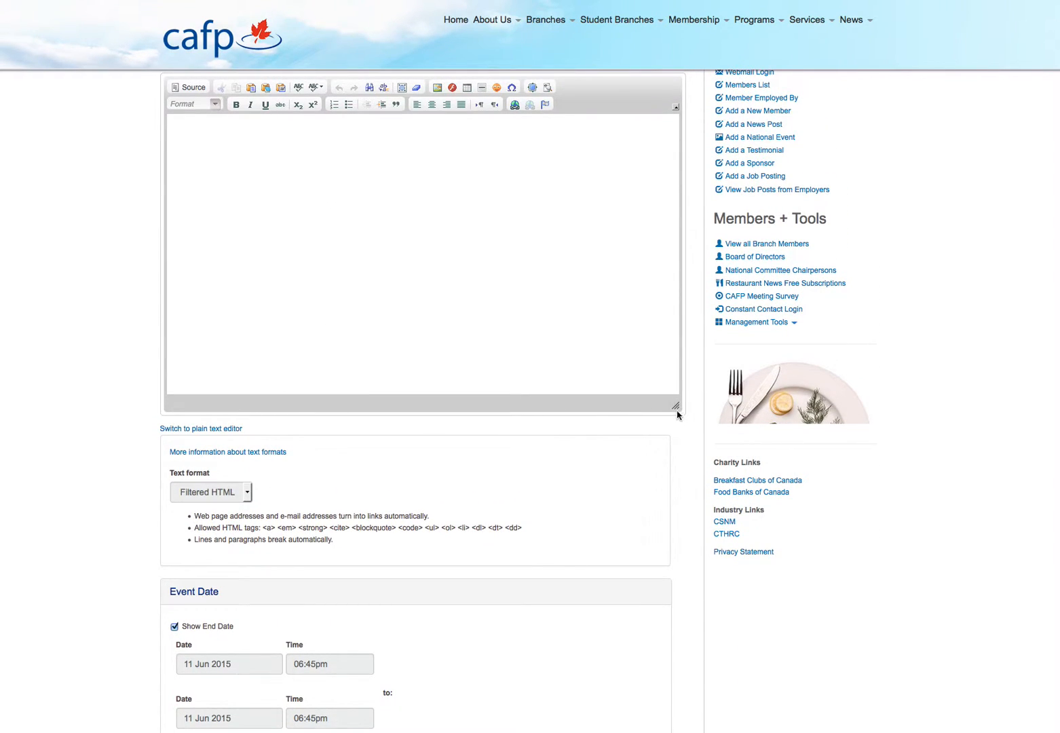
mouse_move(677, 406)
left_mouse_down()
mouse_move(675, 438)
mouse_move(691, 428)
mouse_move(685, 435)
mouse_move(673, 406)
left_mouse_up()
Set the text format of the event's body to Full HTML.
scroll(394, 450, "down", 2)
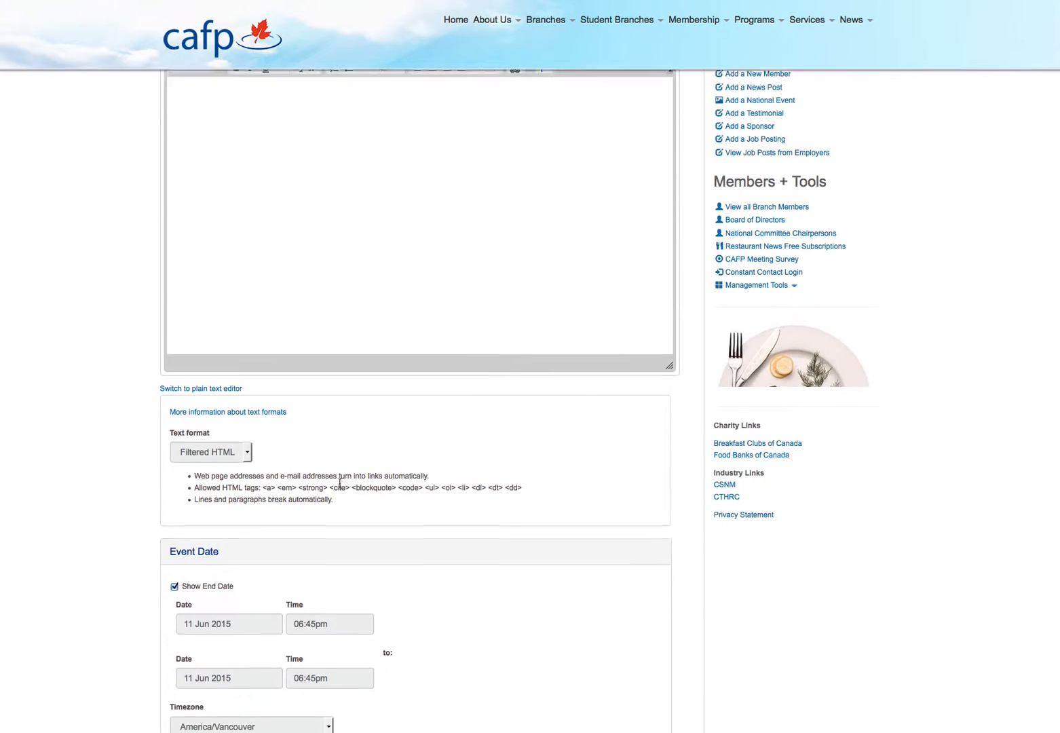
left_click(216, 425)
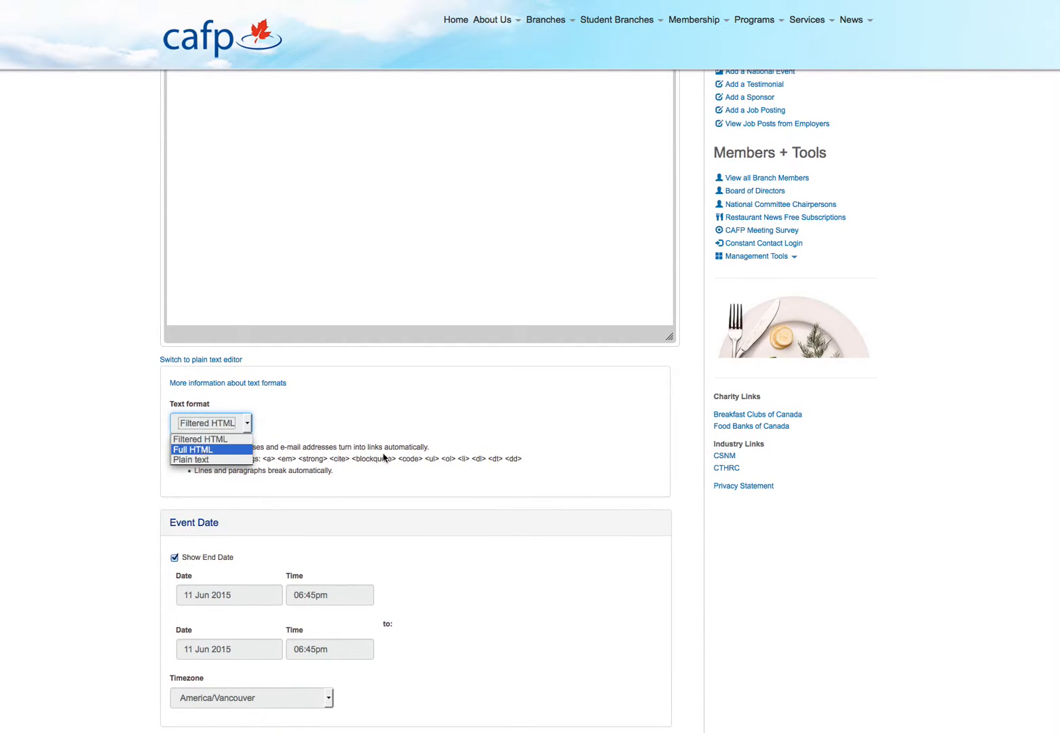
scroll(515, 447, "up", 5)
left_click(231, 577)
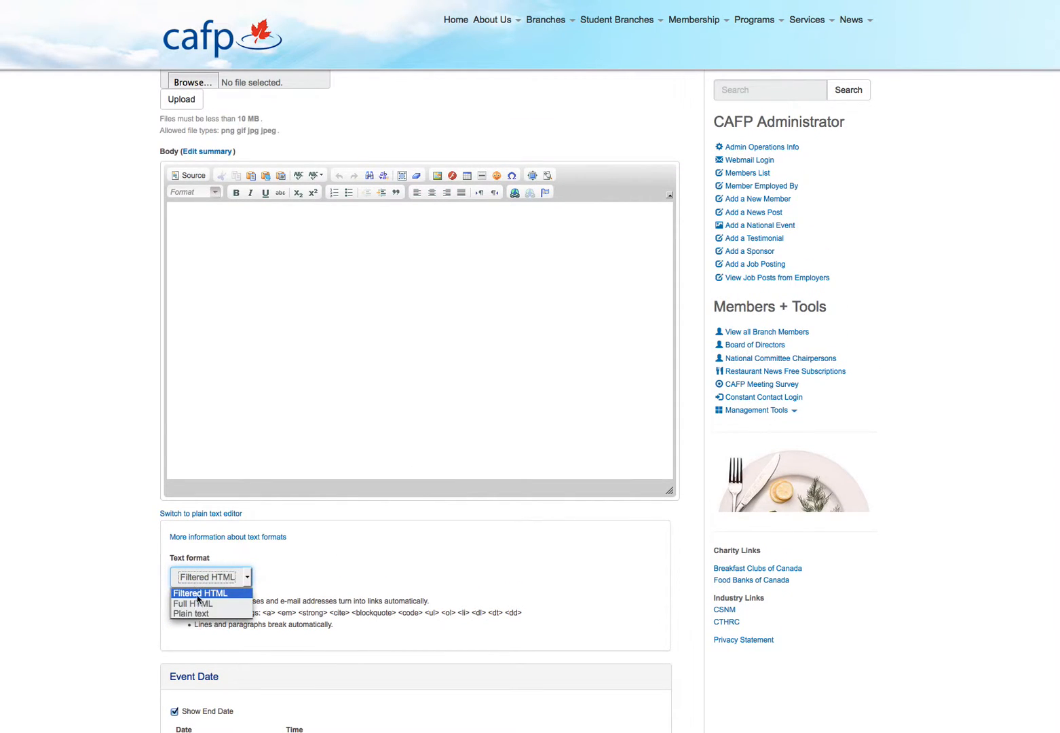
left_click(214, 604)
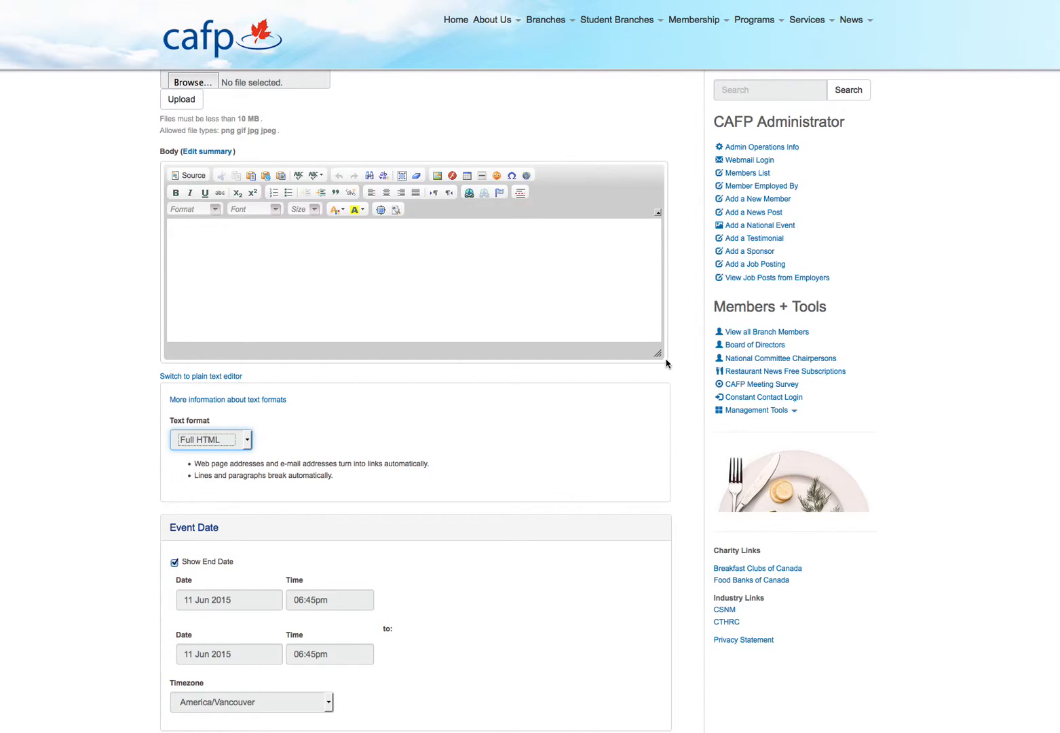
Enlarge the Full HTML body editor and enter "Content for new event." as the event description.
left_click_drag(658, 354, 669, 493)
left_click(199, 256)
type("Ci")
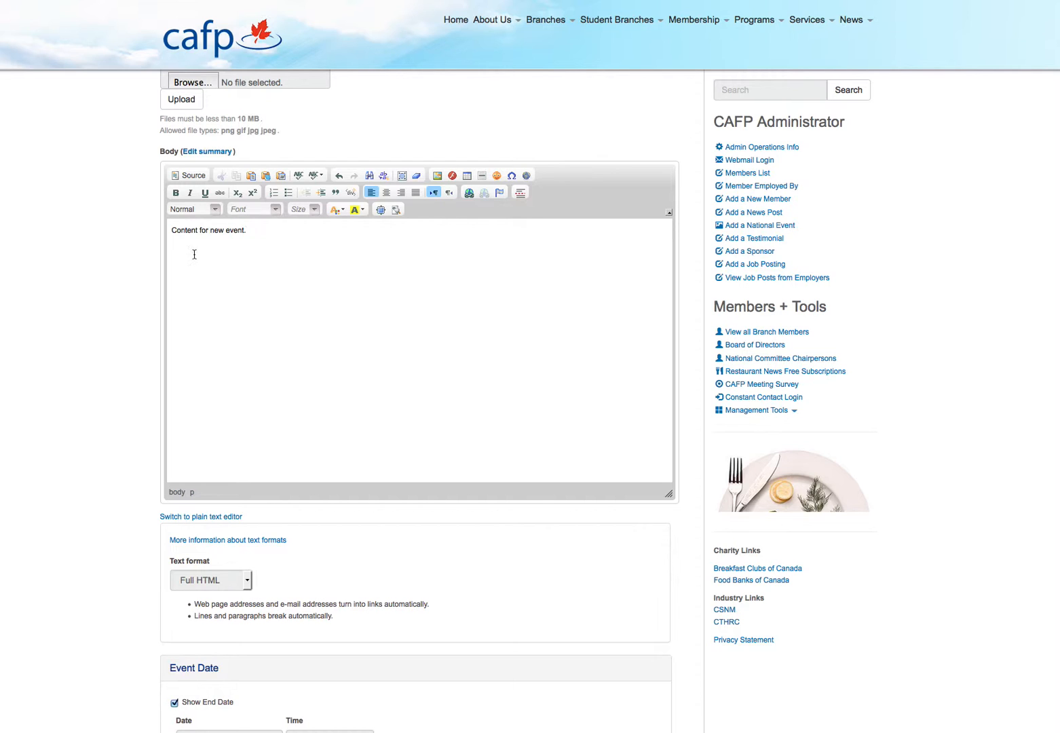
Keep the end date enabled and set both the event's start and end dates to 27 Jun 2015.
scroll(310, 390, "down", 5)
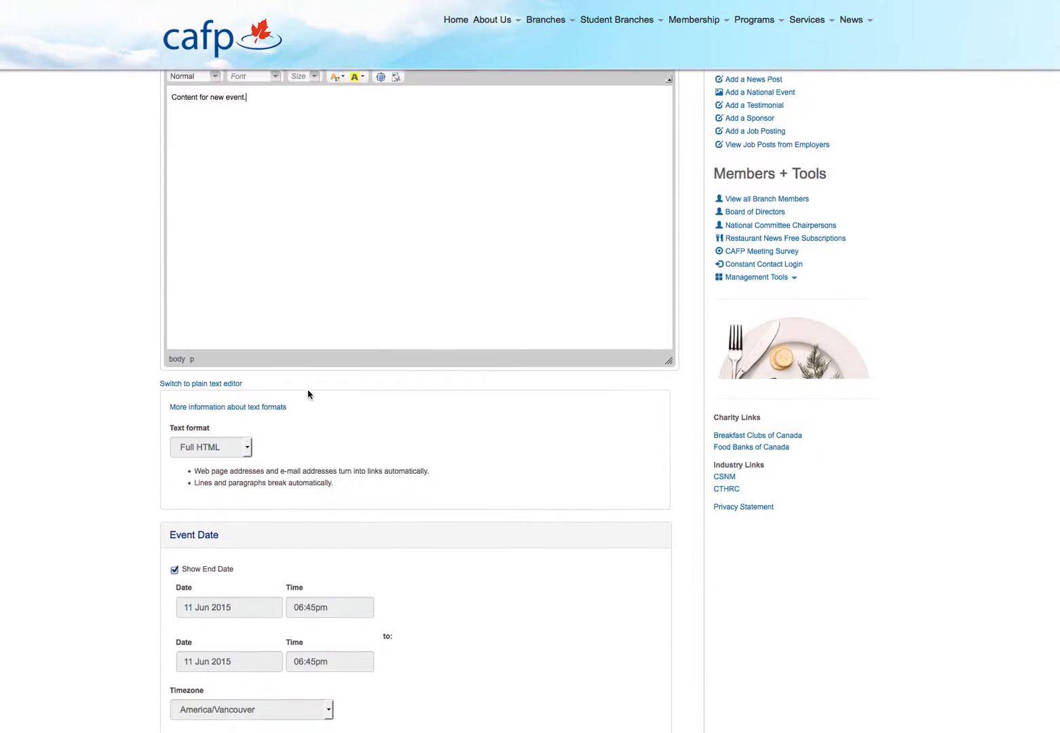
scroll(358, 358, "down", 1)
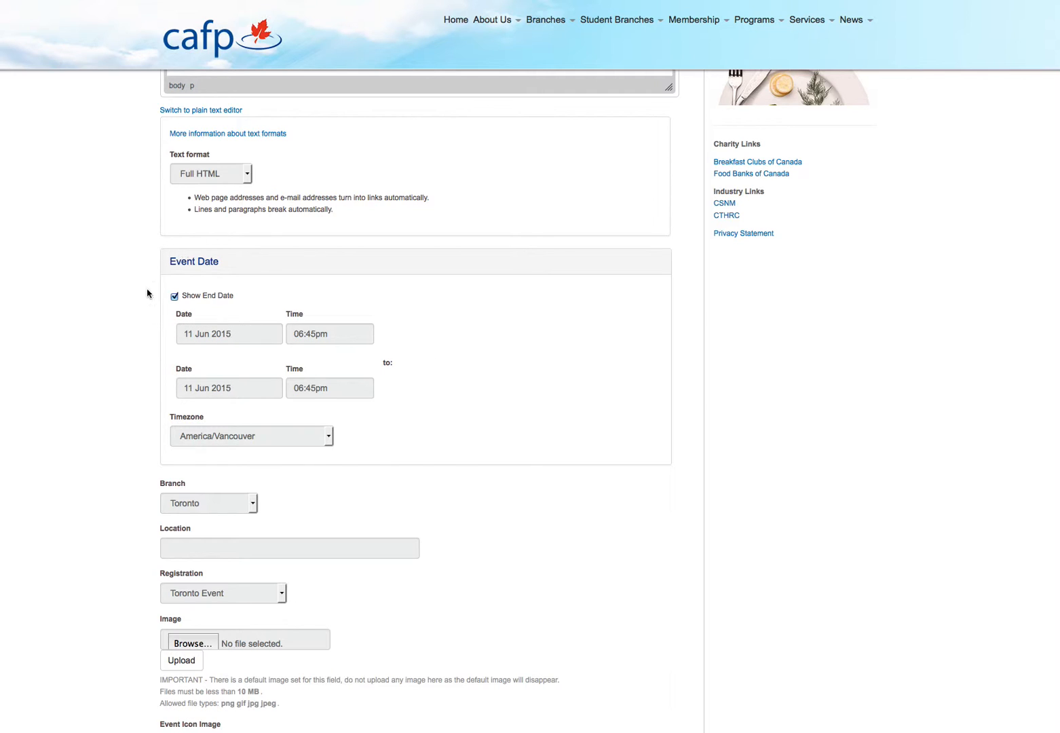
left_click(176, 297)
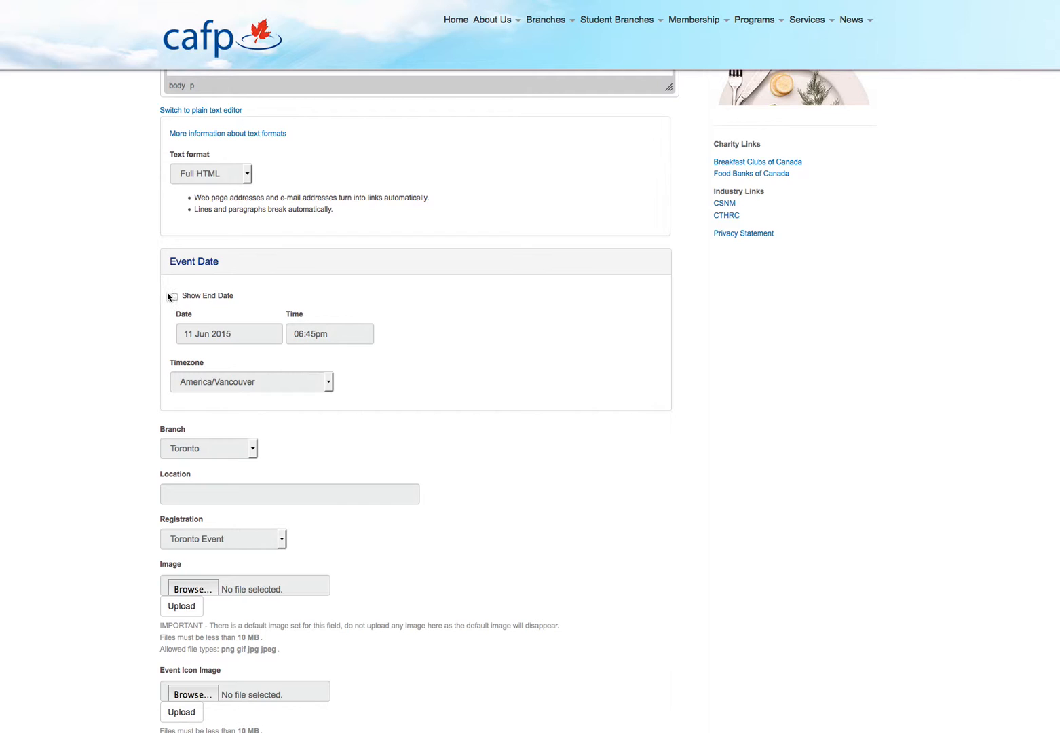
left_click(174, 297)
left_click(279, 333)
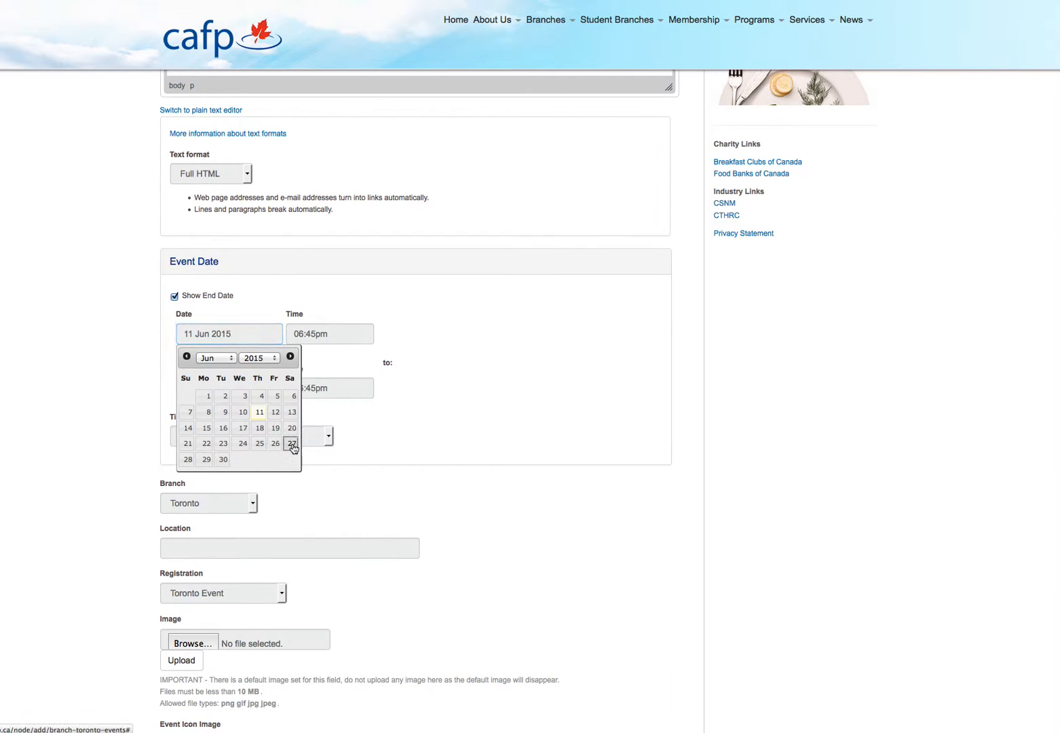
left_click(290, 445)
left_click(268, 400)
left_click(292, 498)
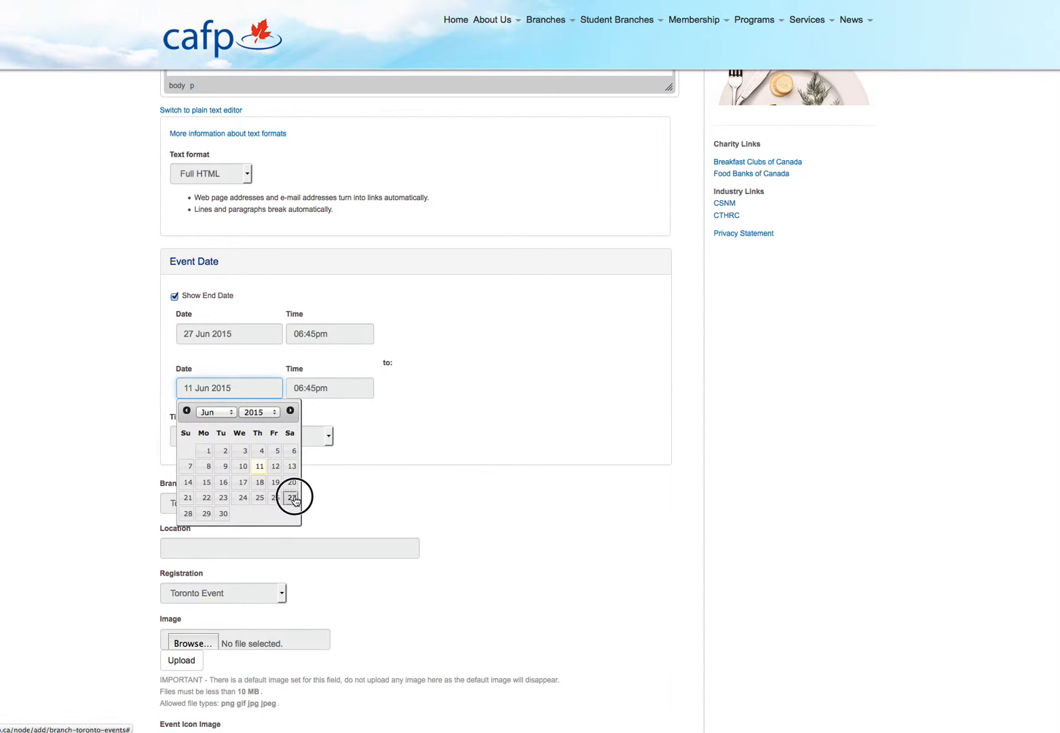
Set the event's start time to 12:45pm and its end time to 02:45pm.
left_click(348, 333)
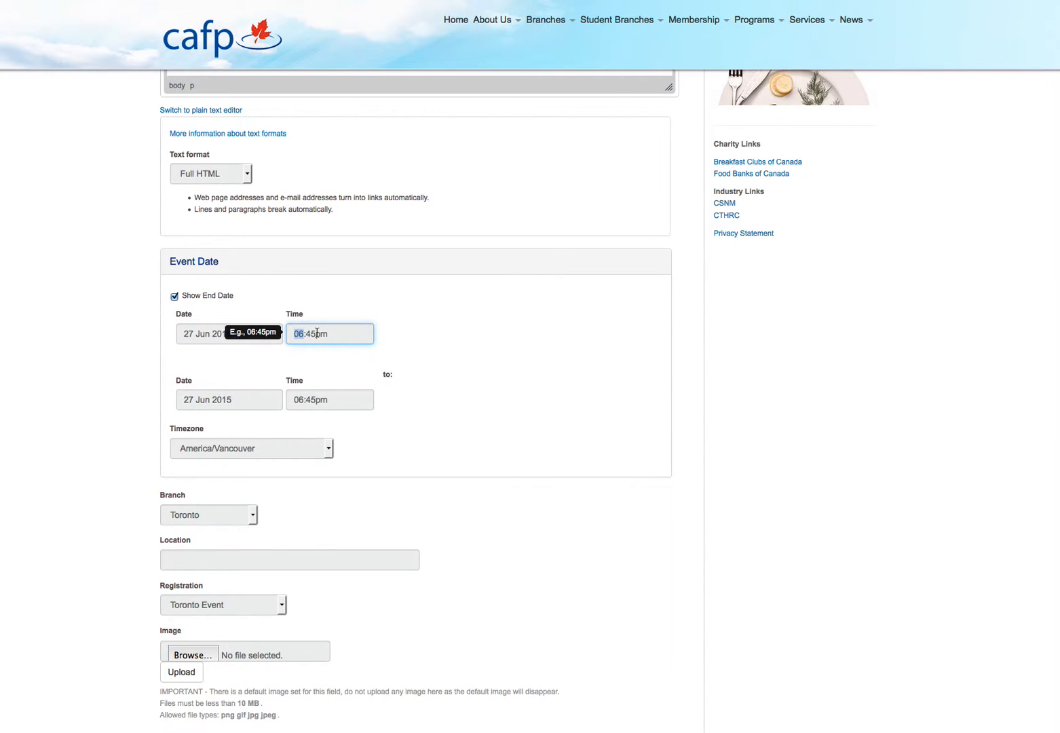
key("Right")
key("Right")
left_click(308, 399)
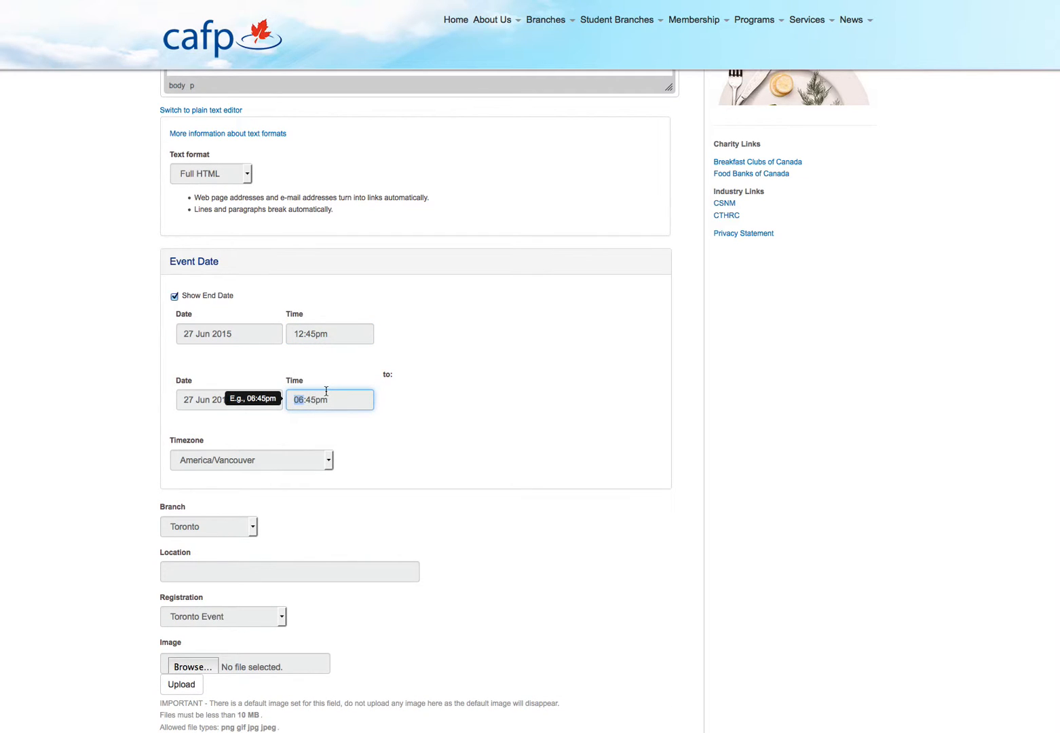
left_click(466, 400)
Set the event's timezone to America/Toronto.
scroll(466, 400, "down", 2)
scroll(464, 399, "down", 3)
left_click(256, 292)
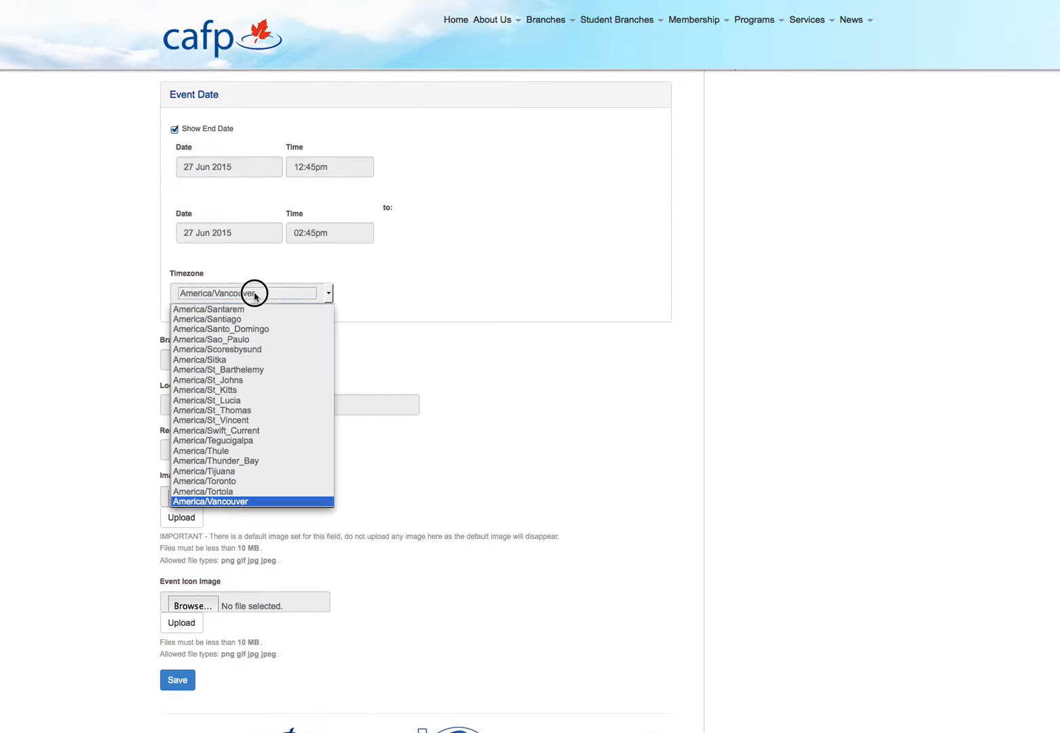
left_click(232, 481)
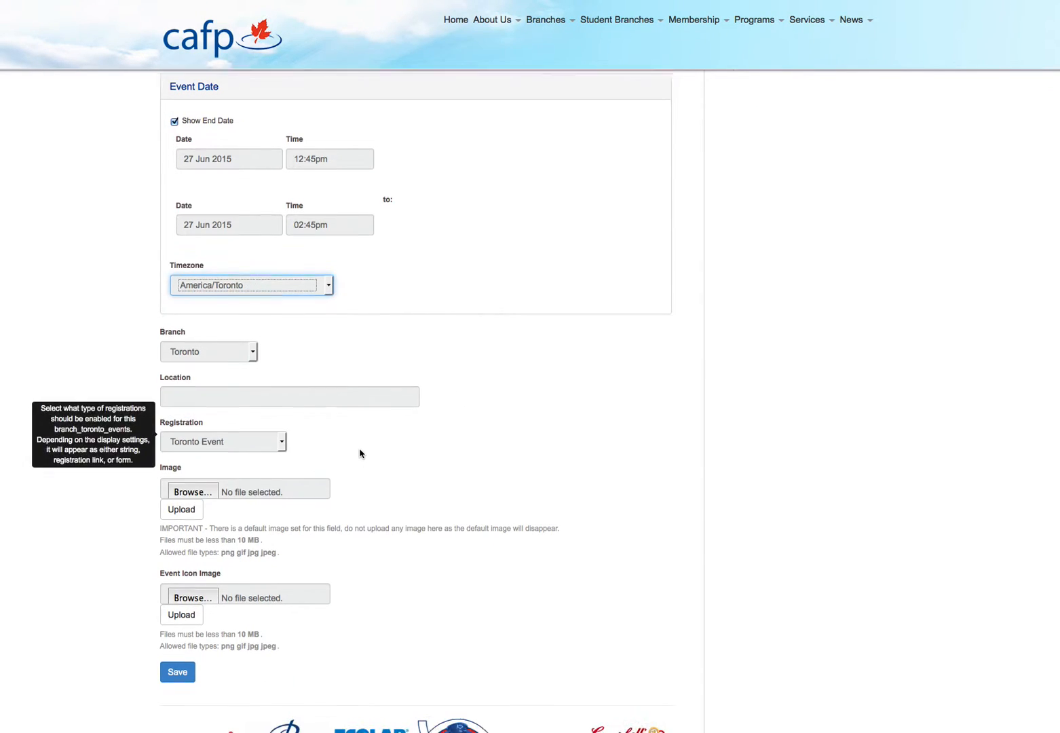
Enter "York Hotel" as the event's location and save the event.
scroll(360, 452, "down", 4)
left_click(198, 246)
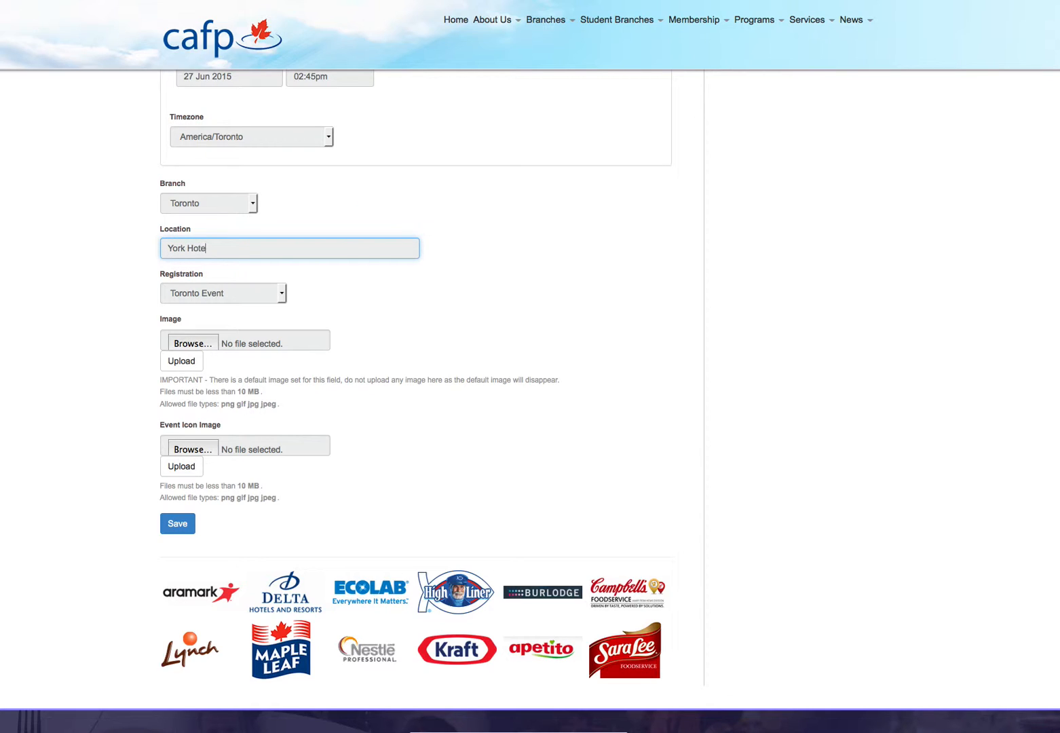
type("York Hotel")
left_click(182, 523)
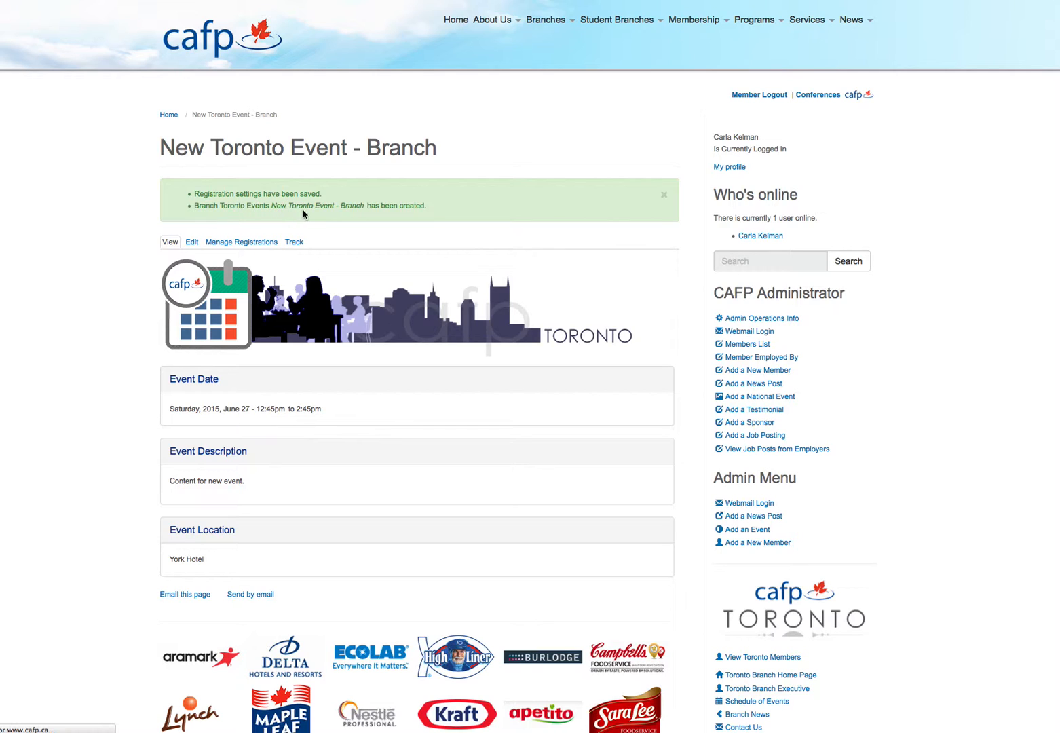
Review the saved event's page, and reopen New Toronto Event - Branch from the Toronto branch's Schedule of Events.
scroll(338, 343, "down", 3)
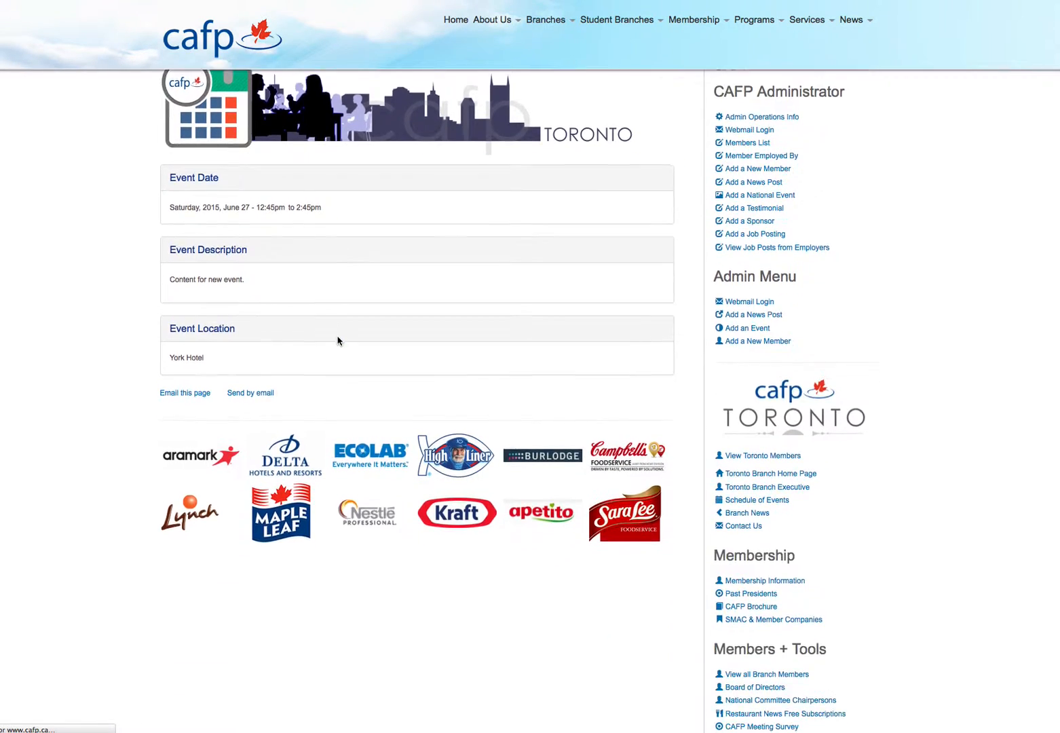
scroll(338, 343, "up", 3)
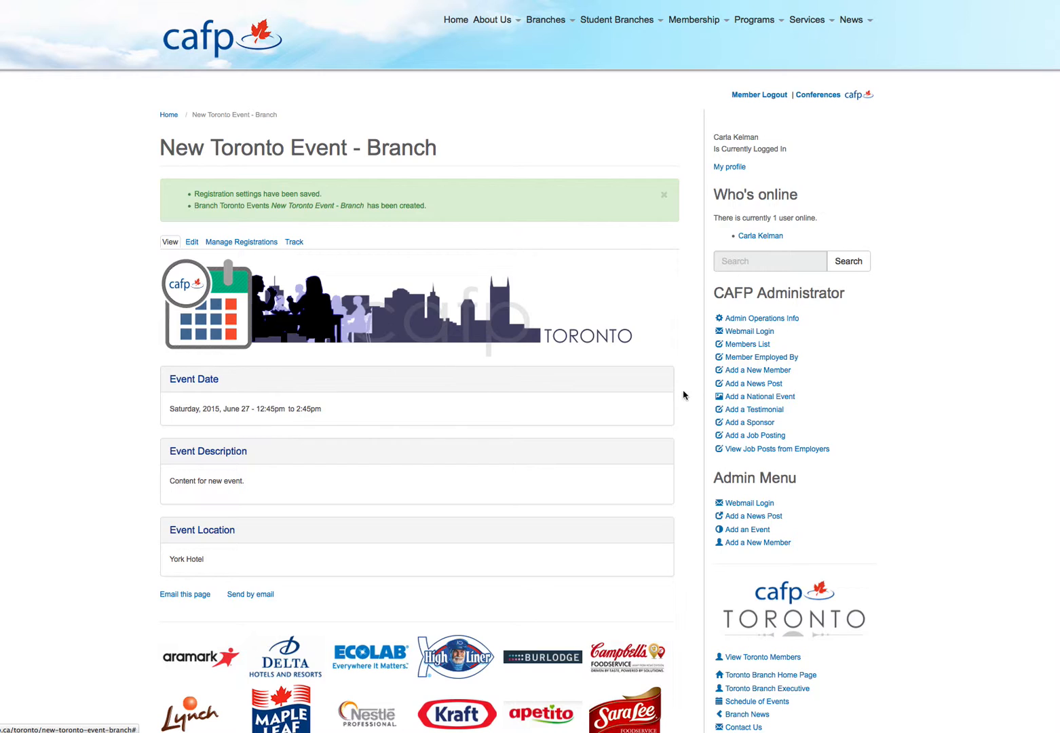
scroll(631, 401, "down", 2)
scroll(867, 435, "down", 3)
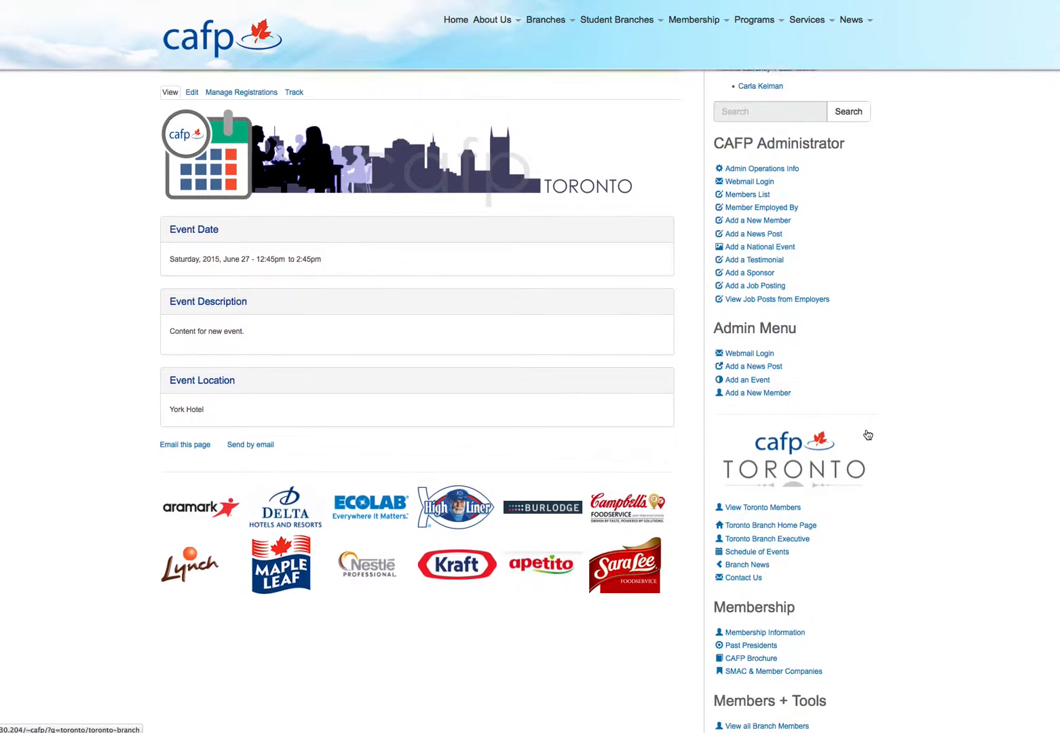
left_click(748, 406)
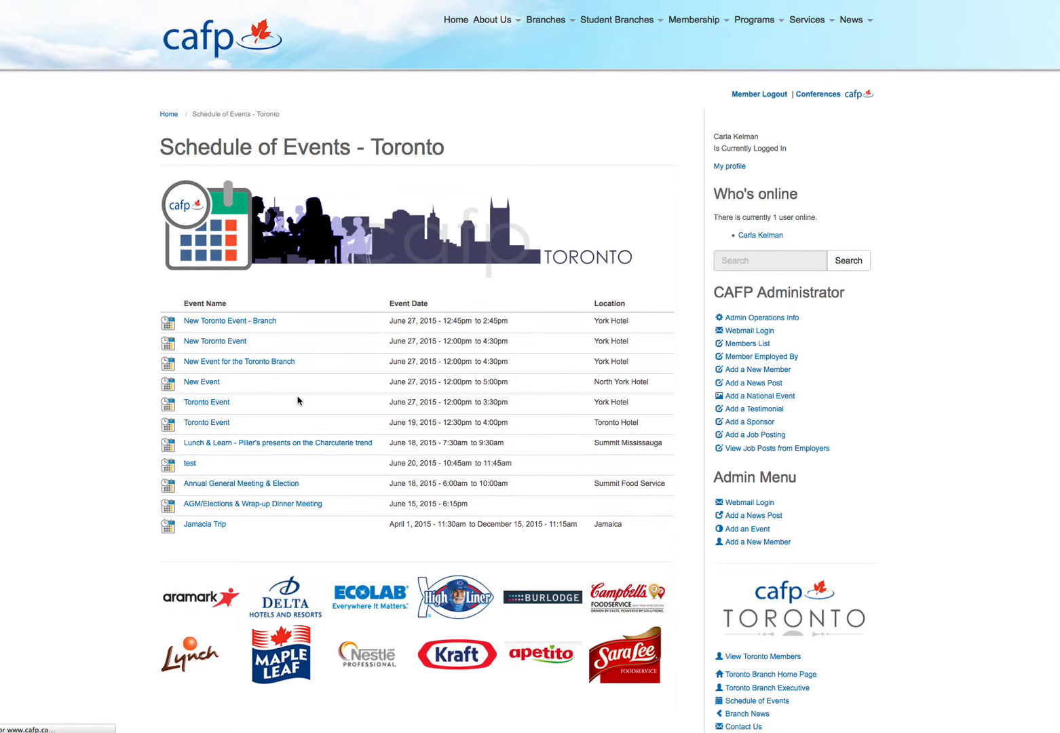
left_click(253, 323)
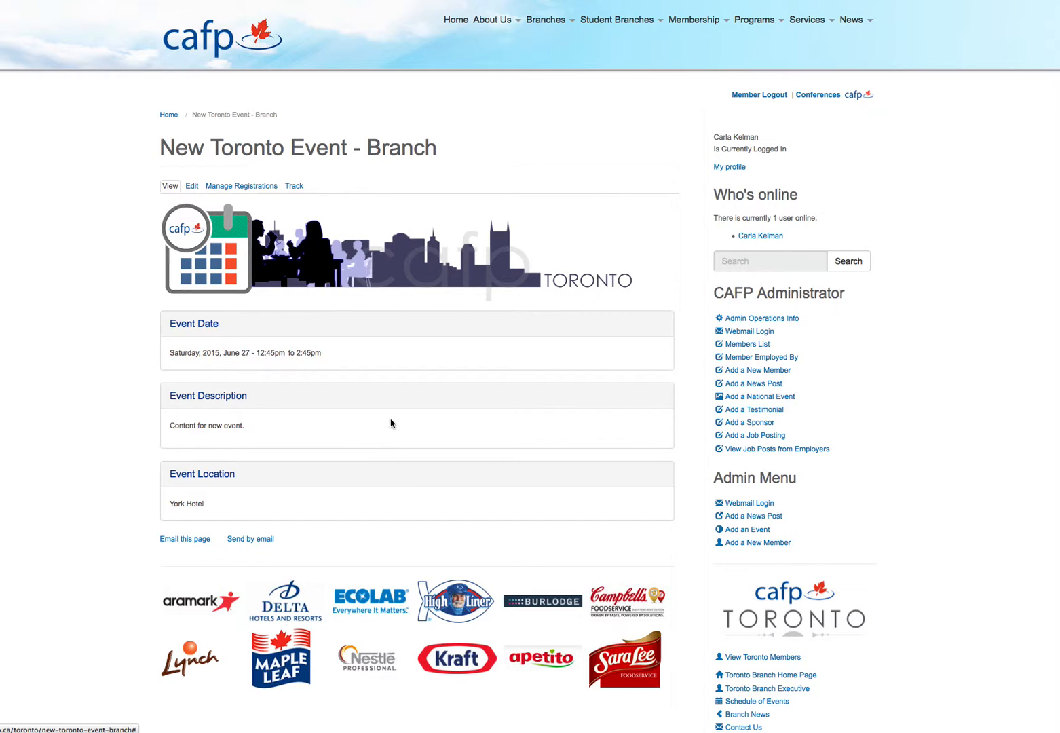
Open the registration settings for New Toronto Event - Branch.
scroll(220, 315, "down", 2)
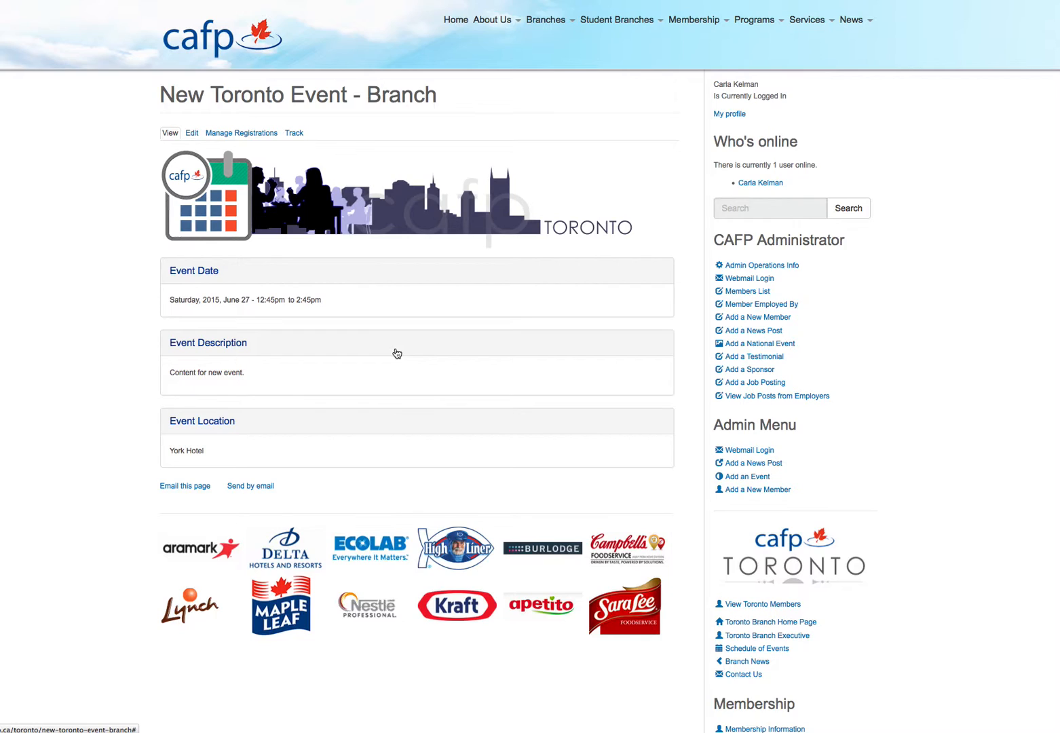
scroll(395, 352, "up", 2)
left_click(246, 186)
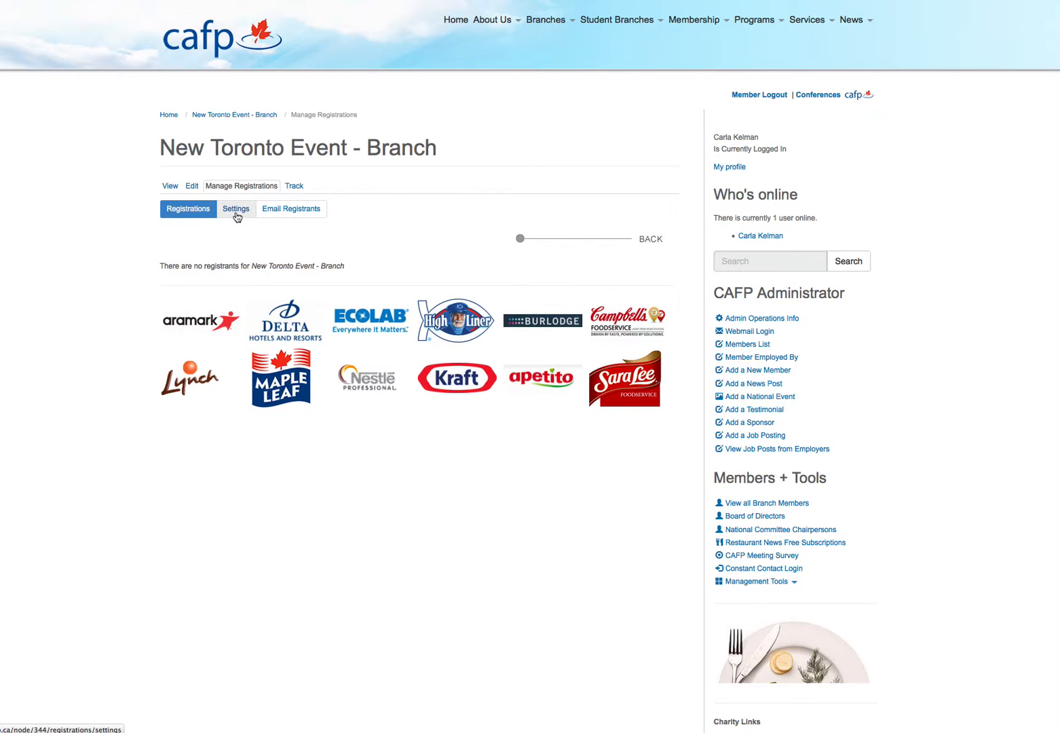
left_click(236, 214)
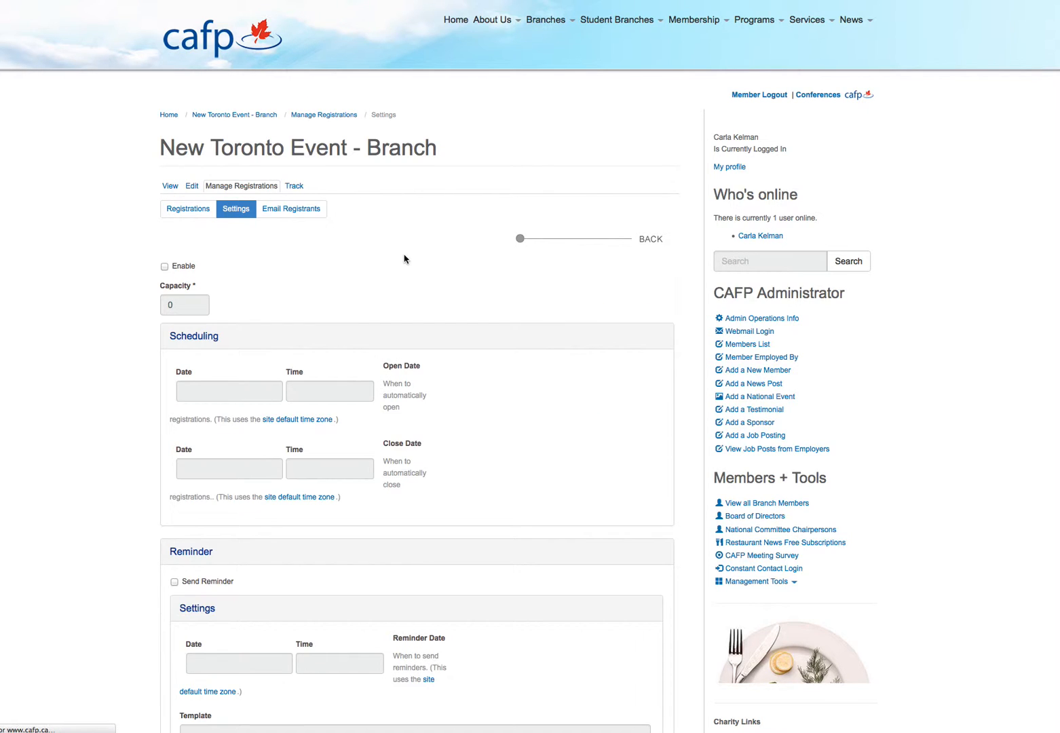
Enable registrations for the event and set the capacity to 100.
scroll(163, 224, "down", 2)
left_click(164, 211)
mouse_move(393, 246)
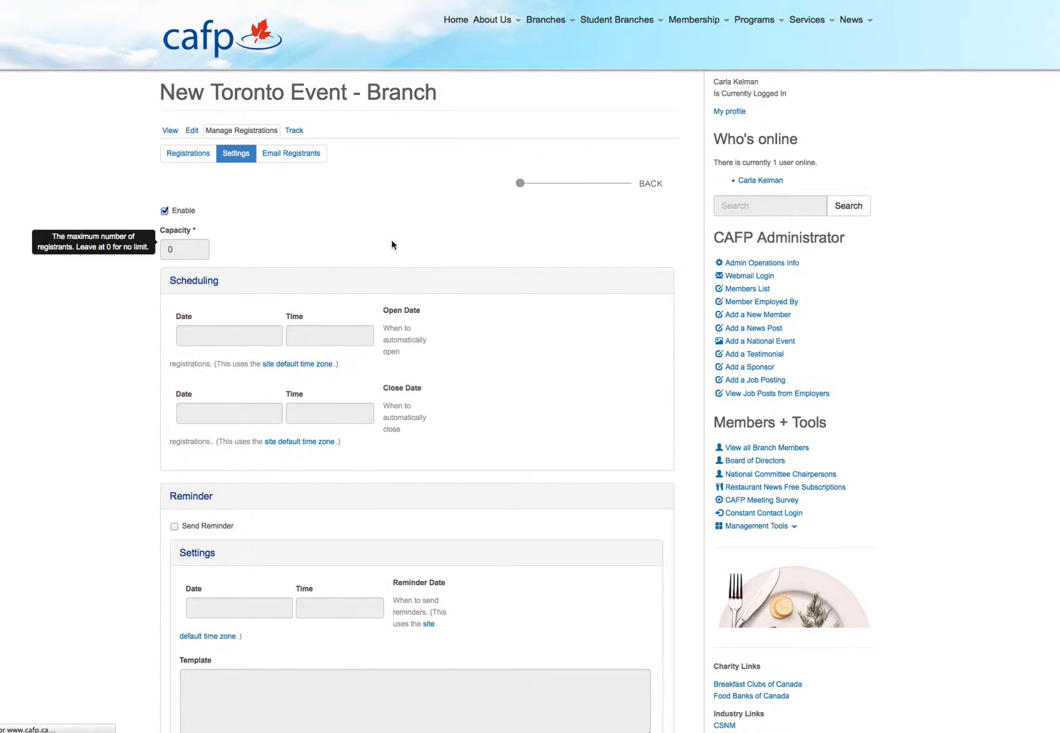
double_click(170, 250)
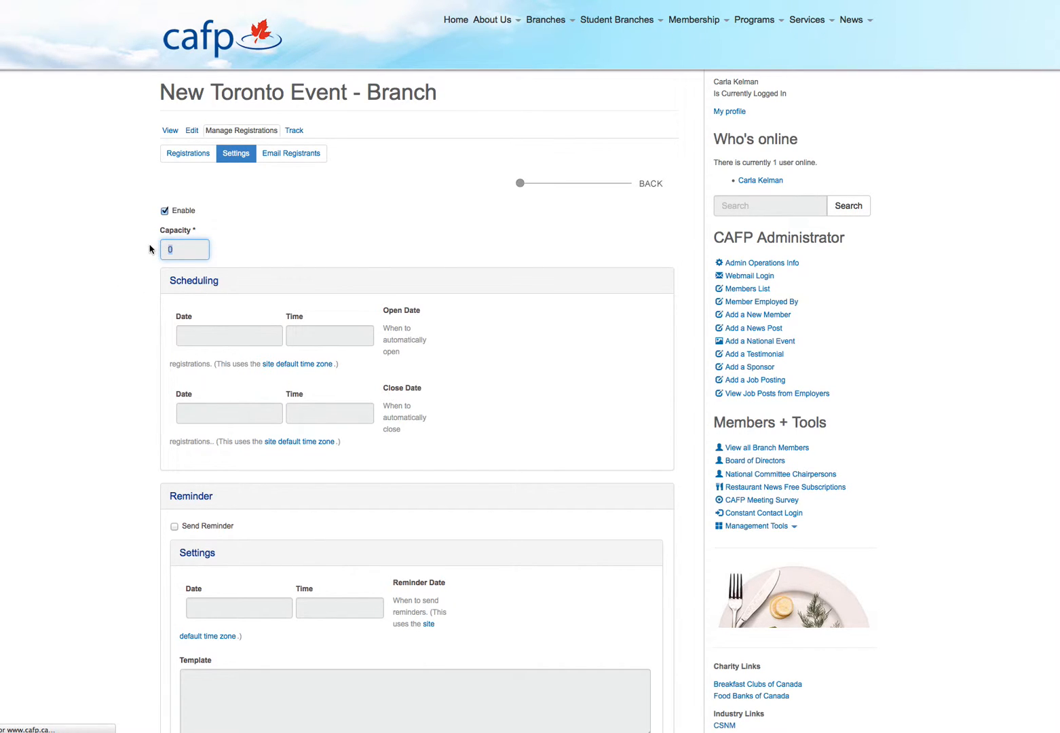
left_click(316, 249)
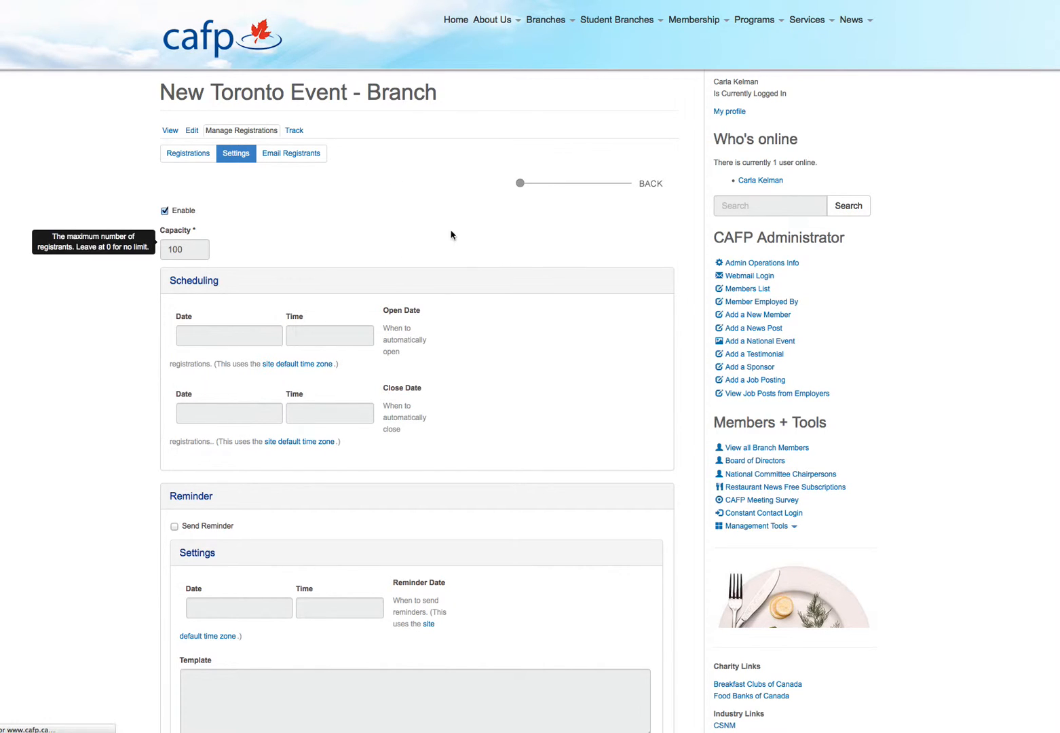
scroll(460, 232, "down", 2)
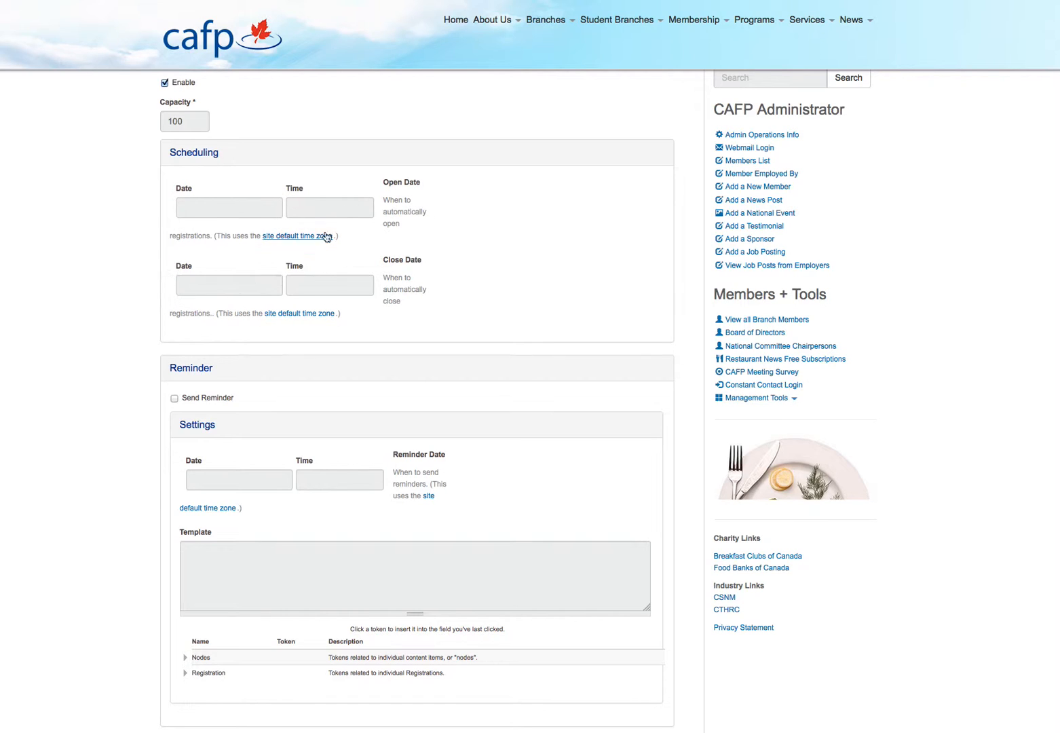
Look over the Reminder section of the registration settings, including the reminder date calendar.
scroll(516, 479, "down", 3)
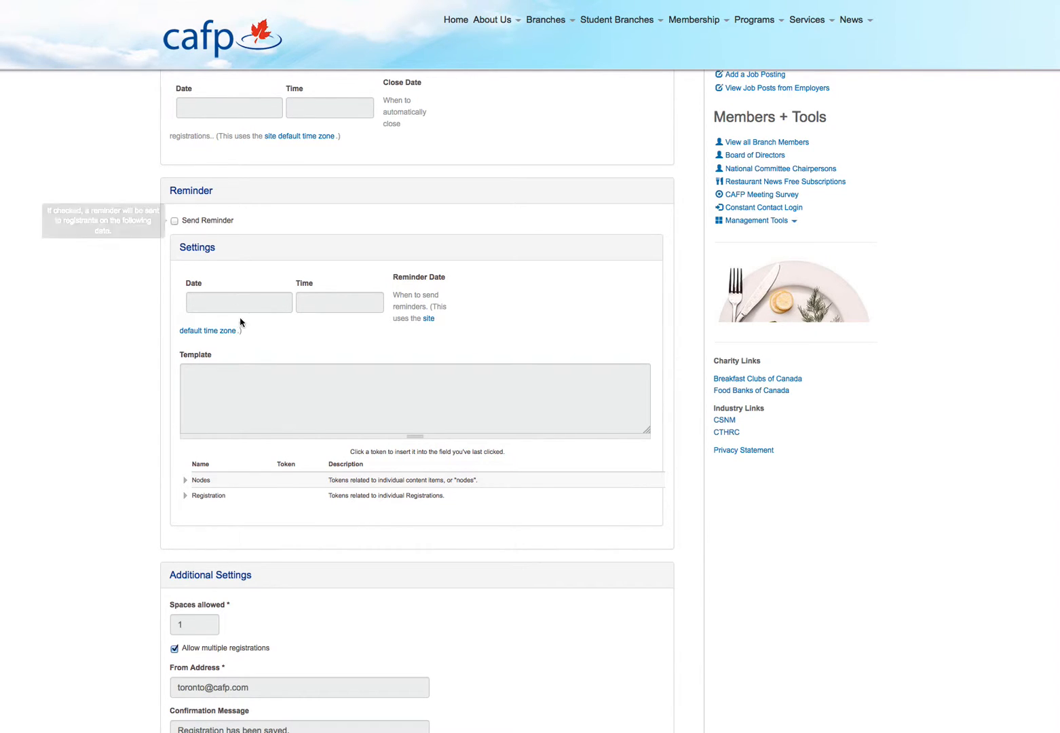
left_click(269, 303)
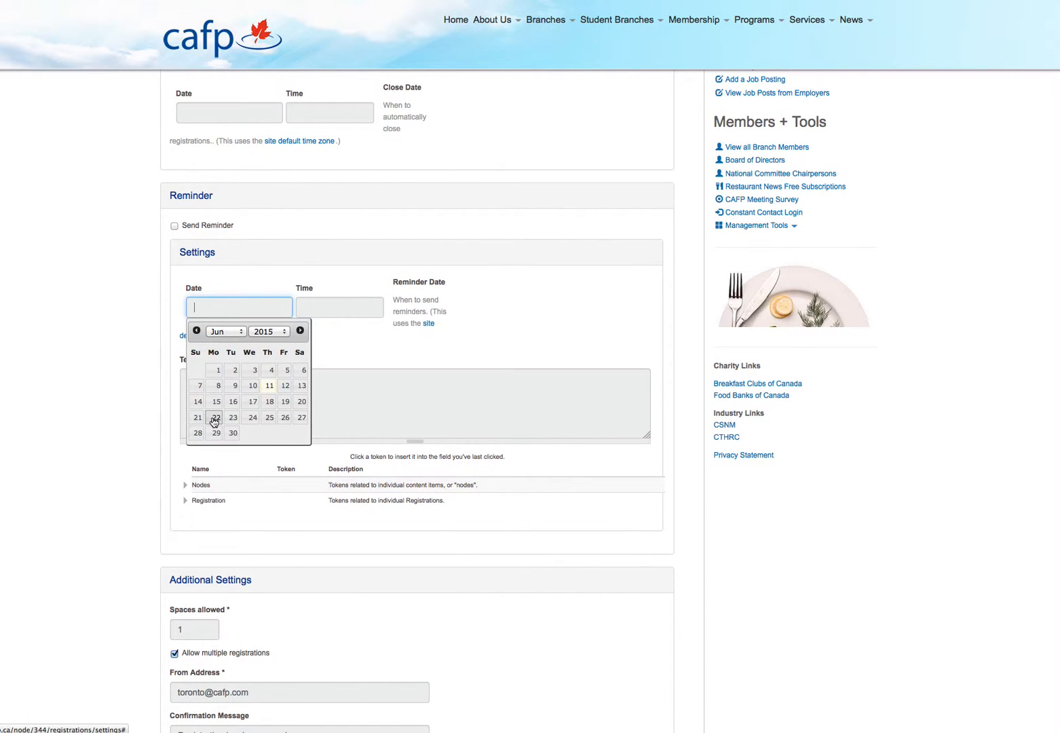
left_click(378, 203)
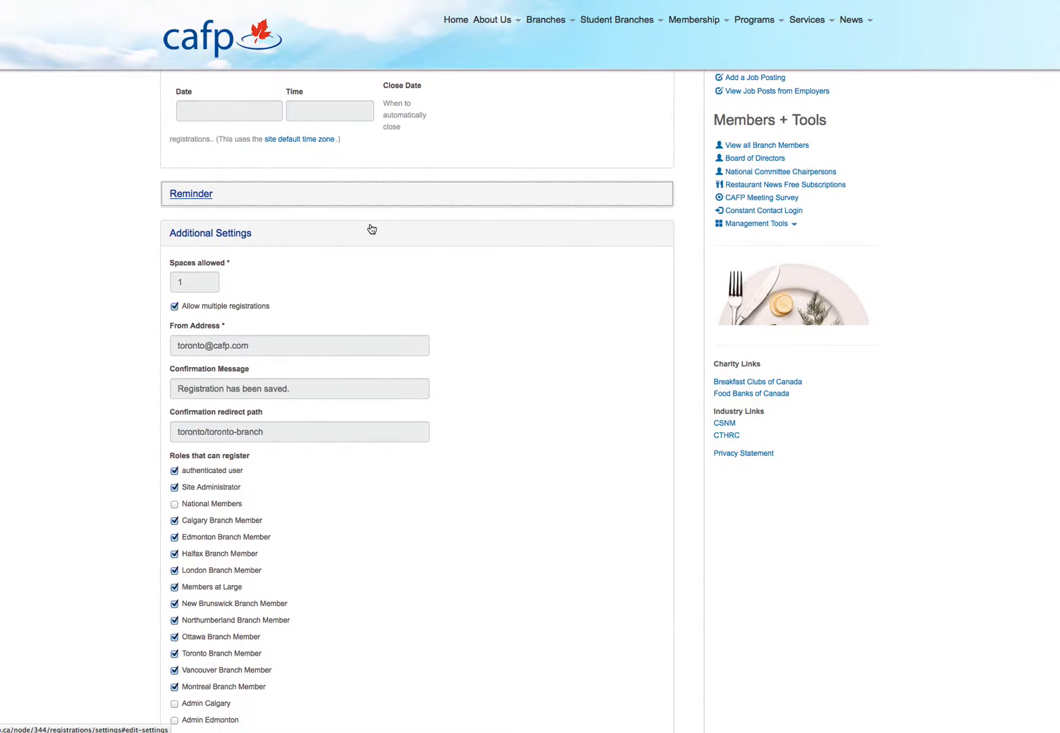
left_click(196, 196)
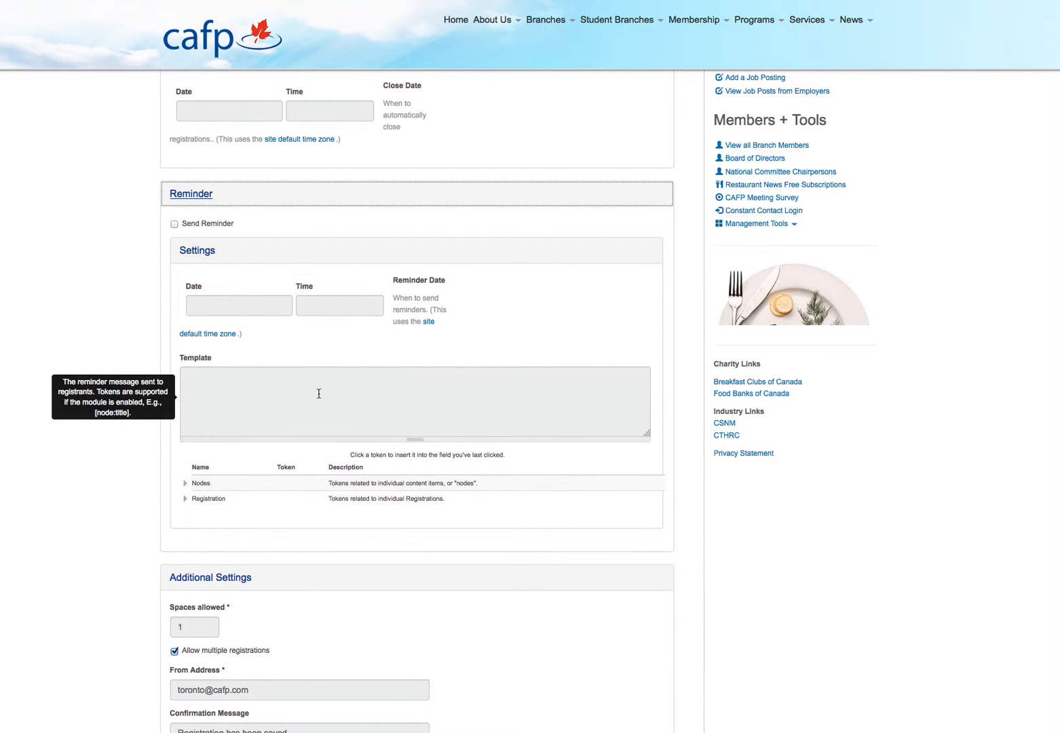
Look over the additional settings and the roles that can register, and save the registration settings.
scroll(316, 394, "down", 3)
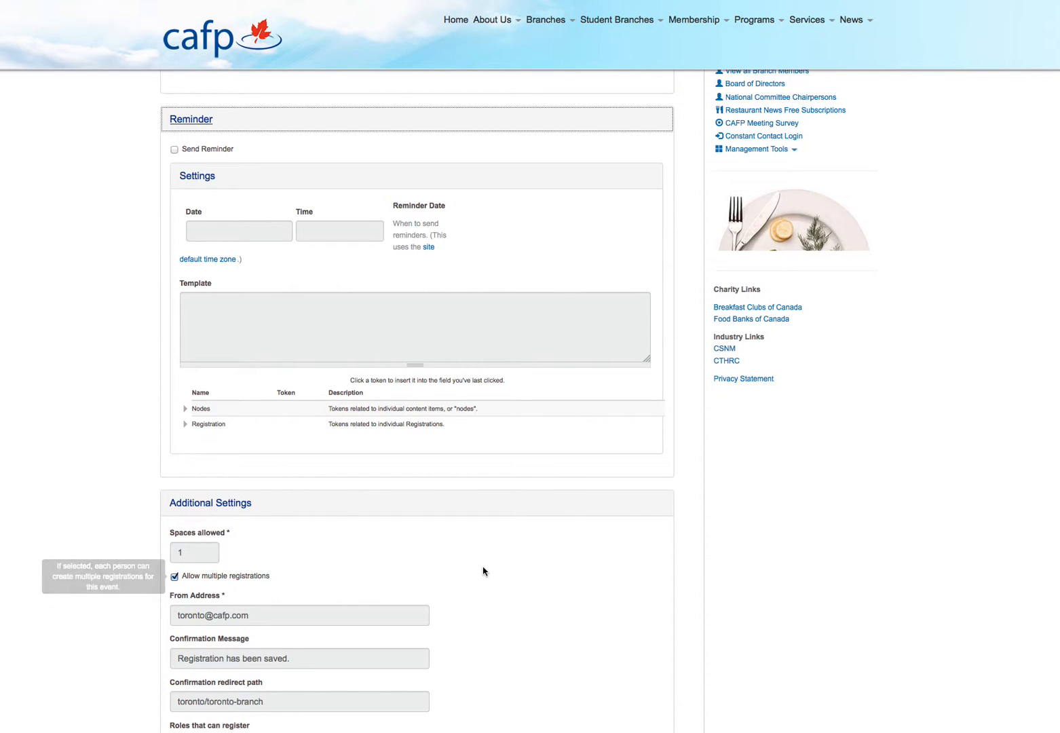
scroll(485, 569, "down", 5)
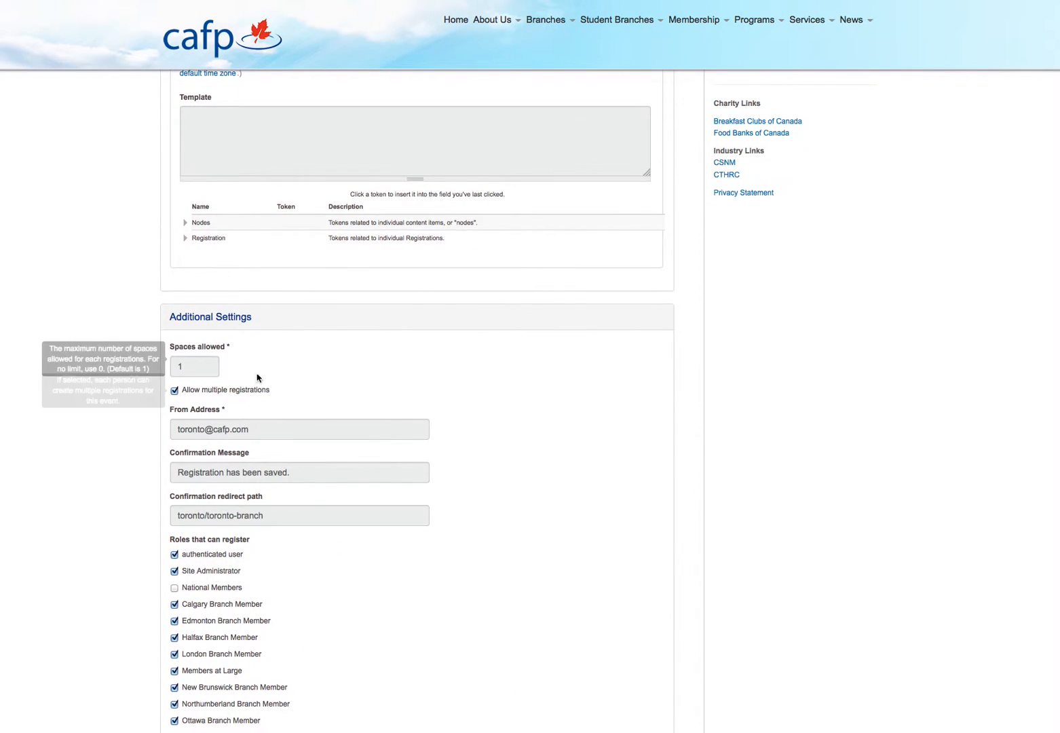
scroll(251, 378, "down", 4)
scroll(433, 442, "down", 15)
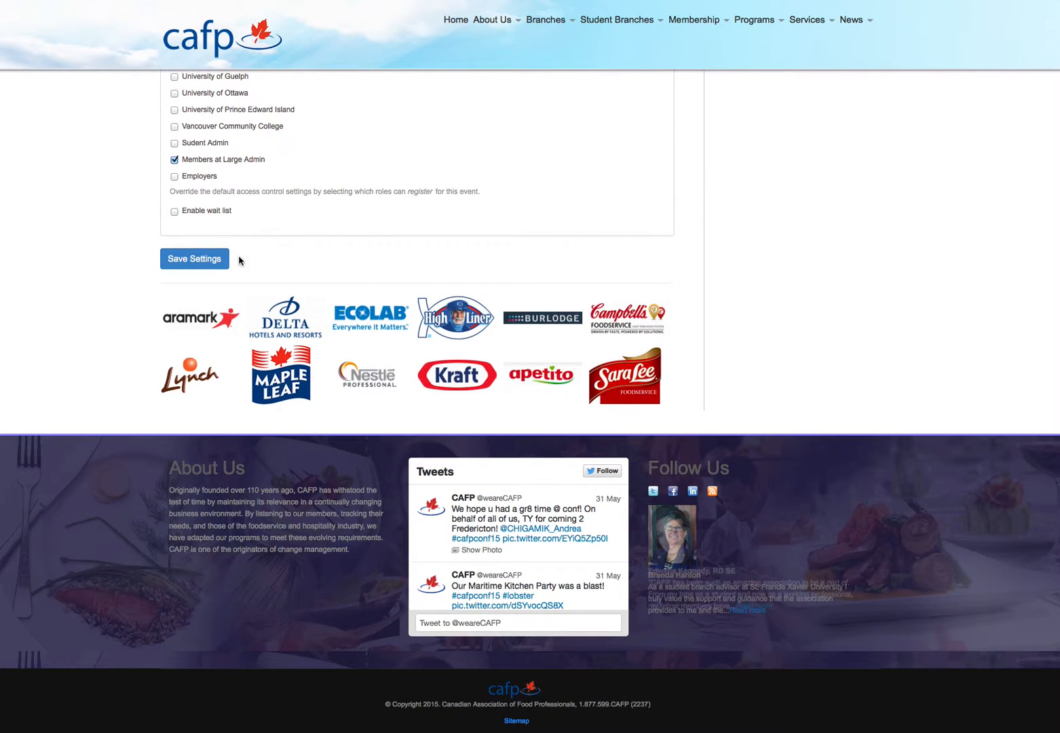
left_click(204, 266)
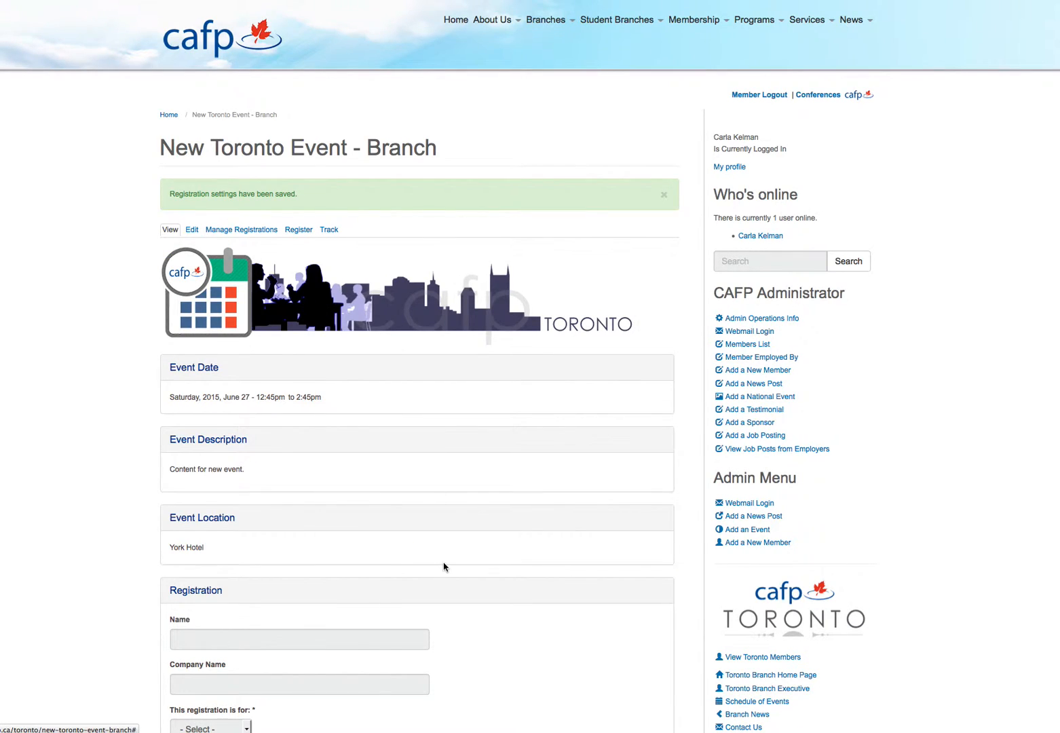
Examine the registration form on the New Toronto Event - Branch page.
scroll(339, 529, "down", 3)
scroll(441, 514, "up", 3)
scroll(587, 495, "down", 5)
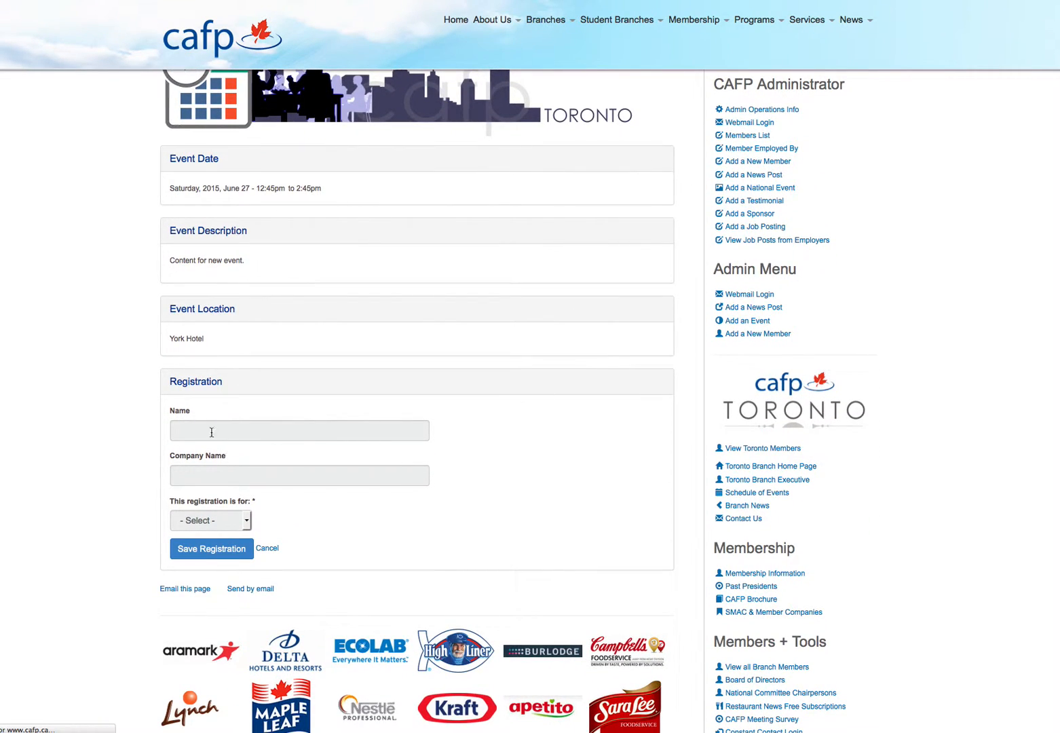
left_click(194, 432)
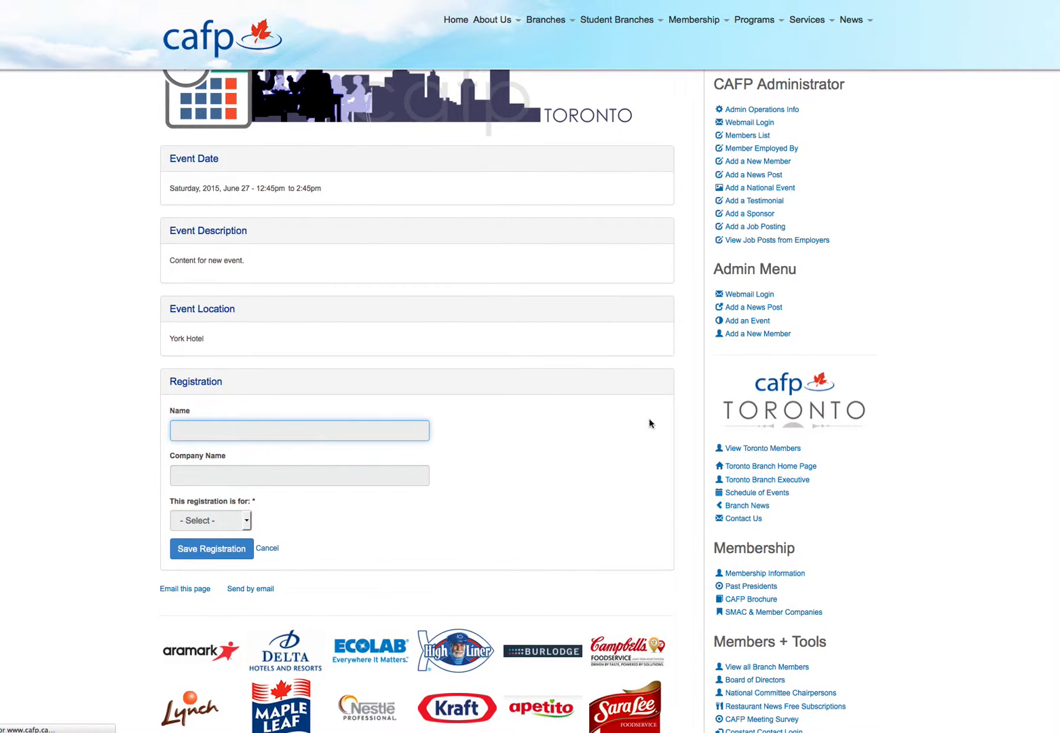
Reopen New Toronto Event - Branch from the Toronto branch's Schedule of Events.
scroll(950, 443, "up", 3)
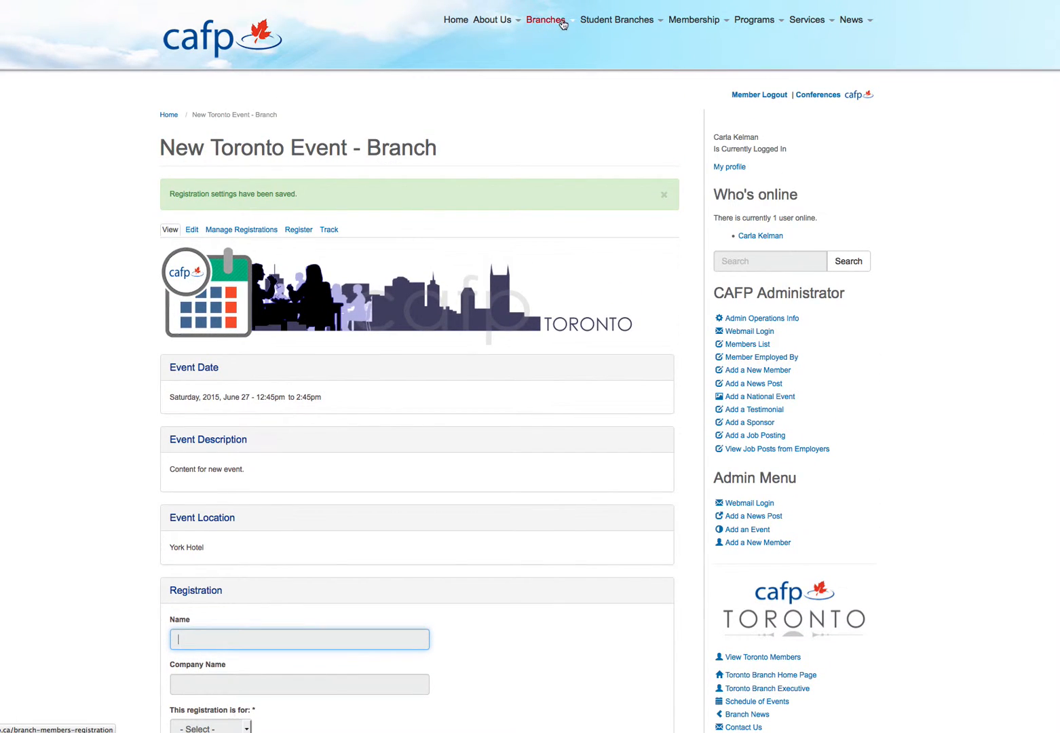
left_click(563, 24)
left_click(555, 272)
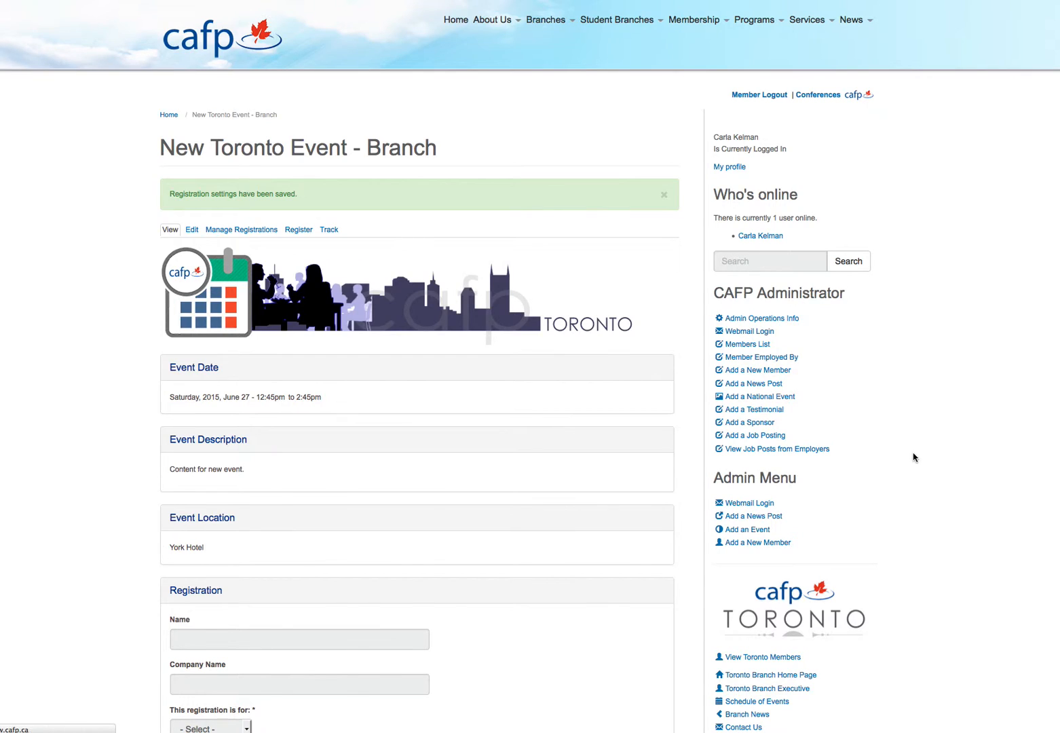
scroll(701, 498, "down", 3)
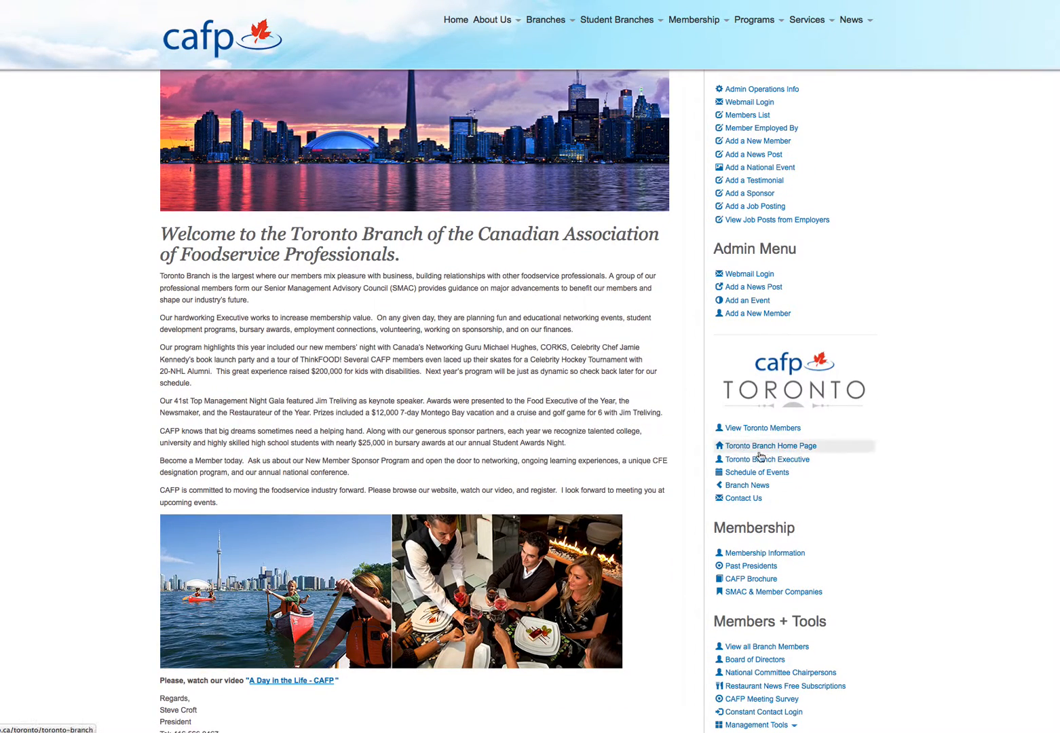
left_click(754, 473)
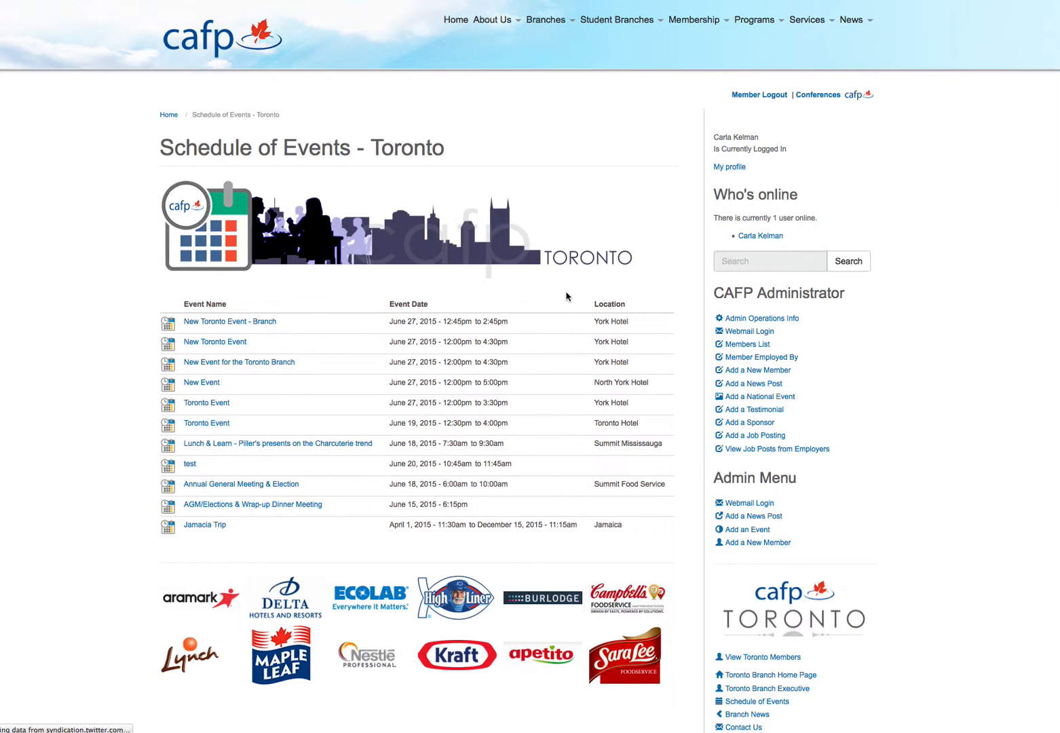
left_click(222, 321)
Check the event's registration fields and the choices for whom the registration is made.
scroll(380, 388, "down", 3)
left_click(185, 391)
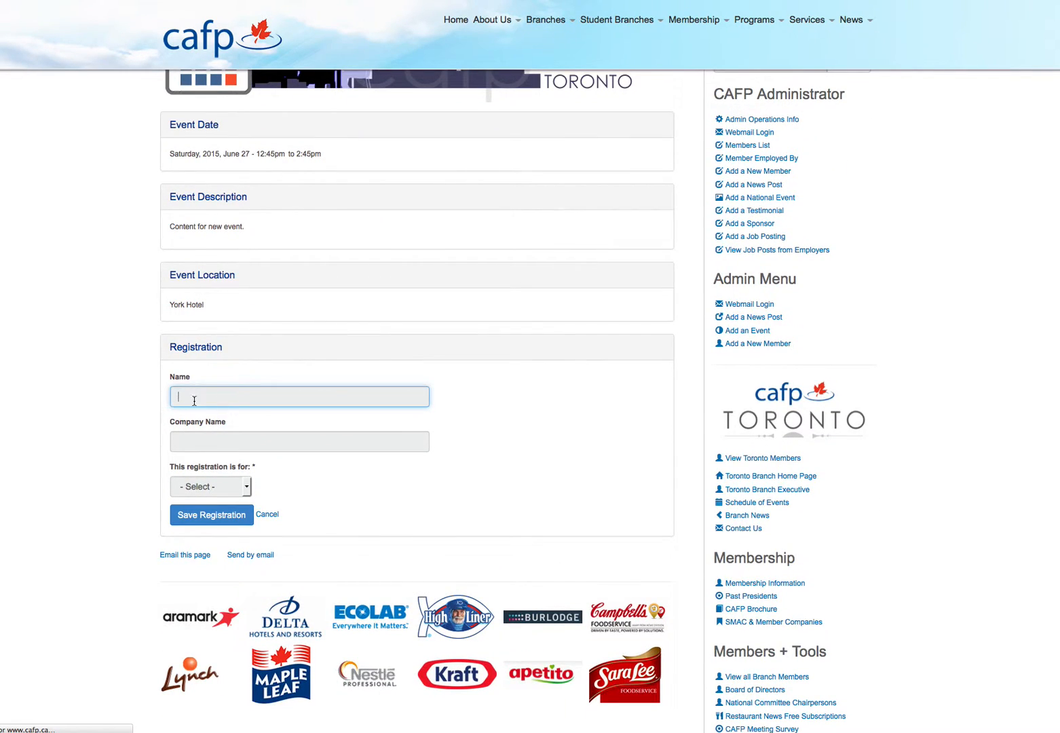
left_click(205, 488)
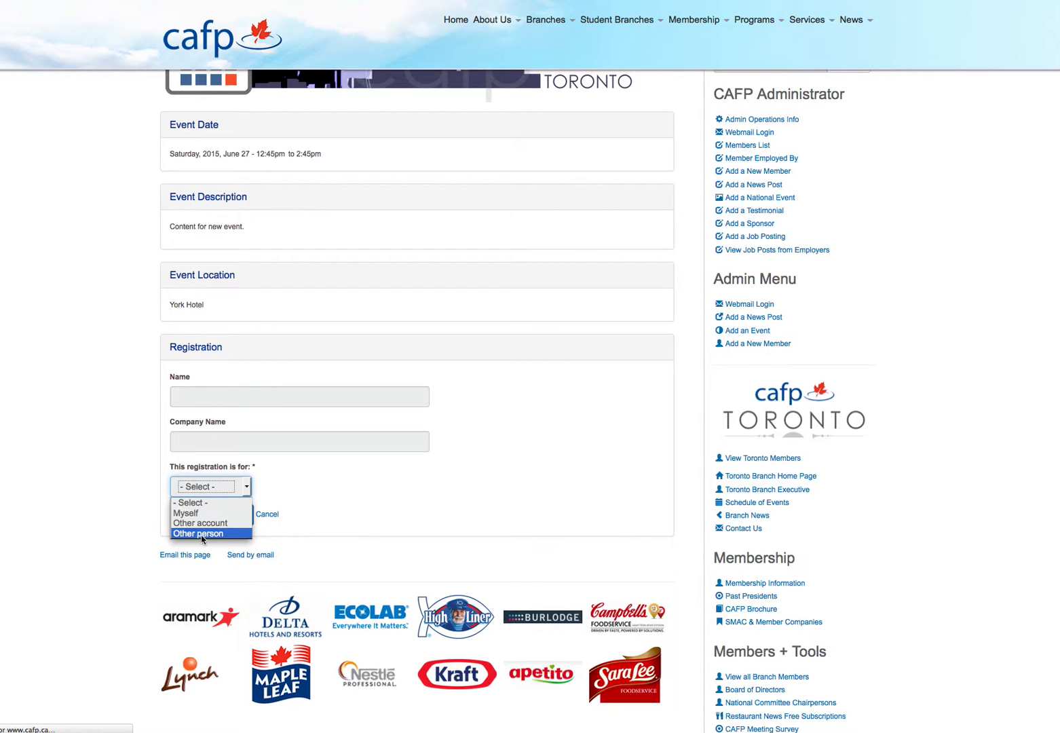
left_click(396, 501)
scroll(339, 498, "down", 1)
Open the Jamacia Trip event's registrations, view the details of the most recent one, and return to the list.
left_click(259, 486)
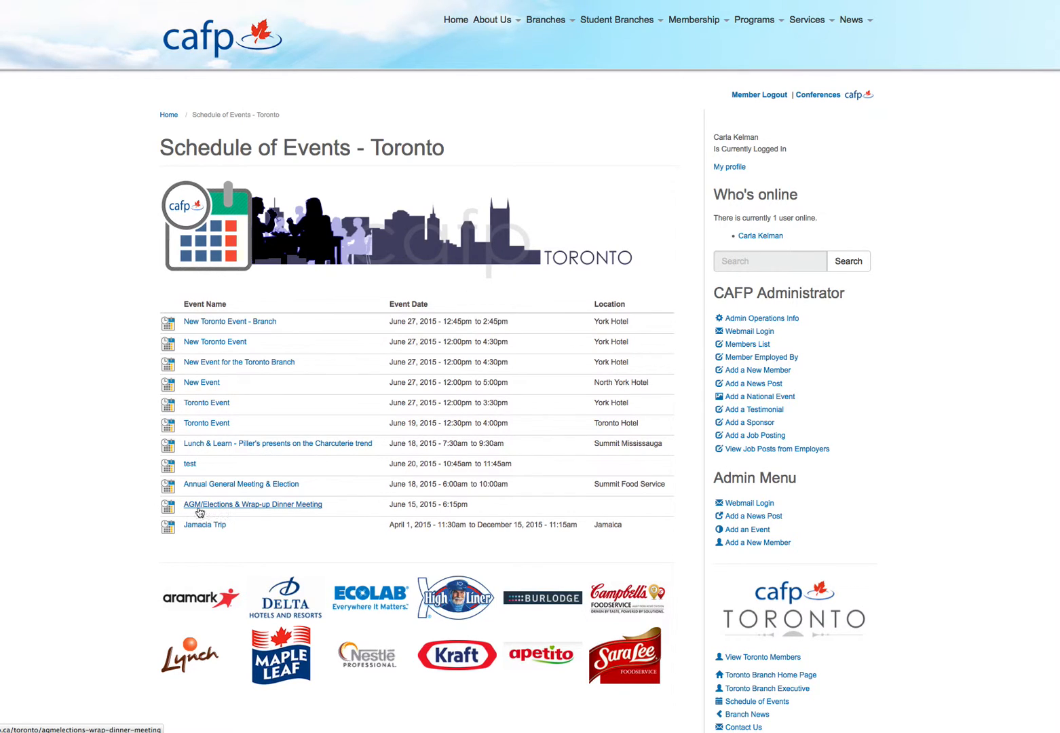
left_click(203, 526)
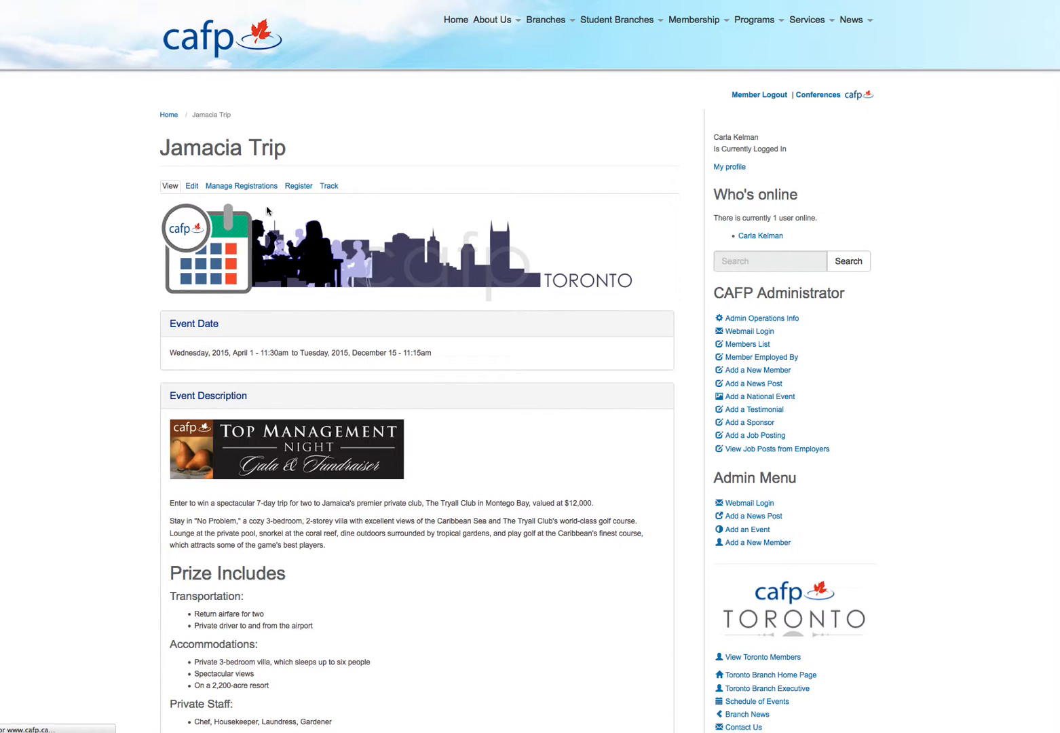
left_click(266, 193)
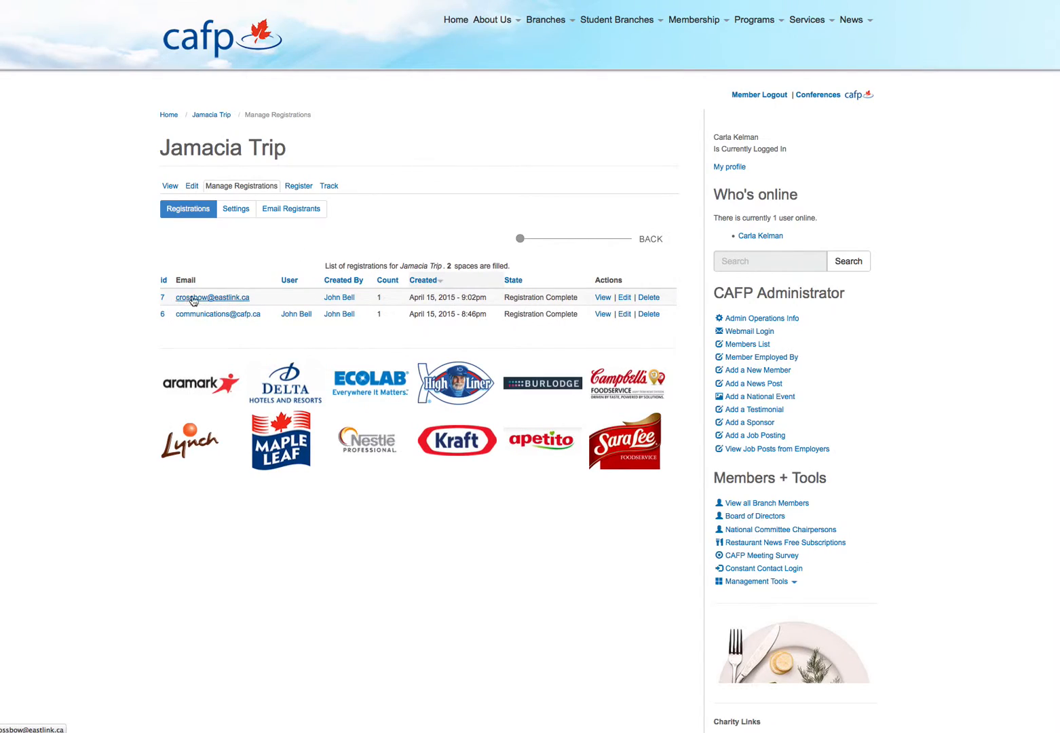
left_click(603, 299)
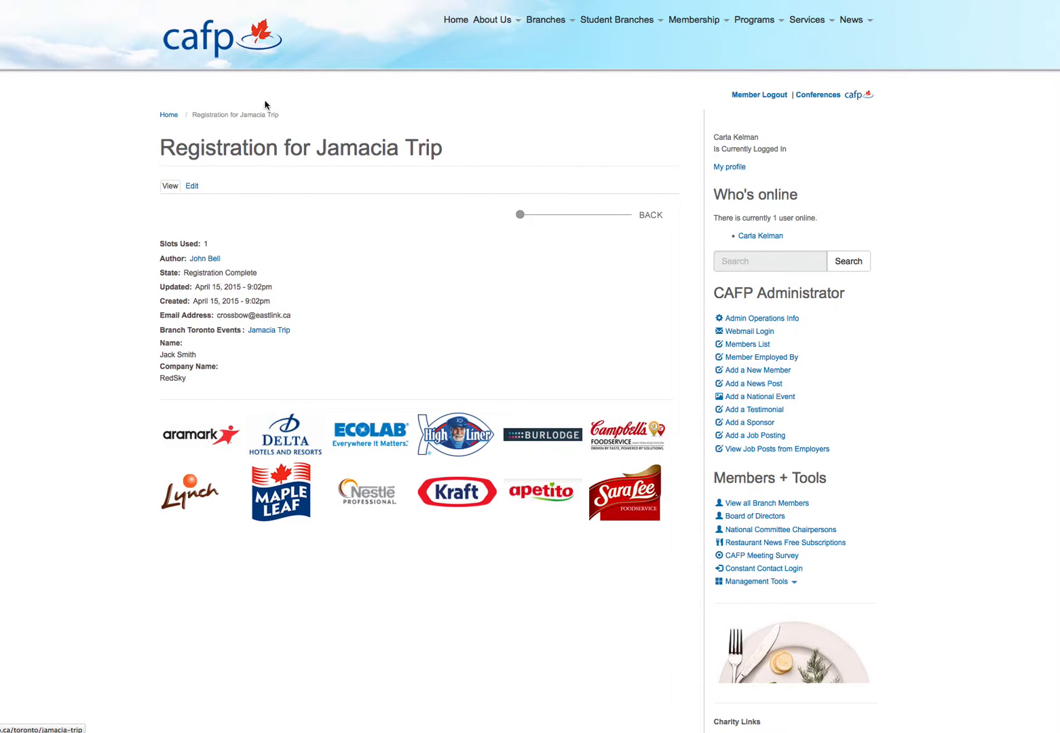
left_click(613, 215)
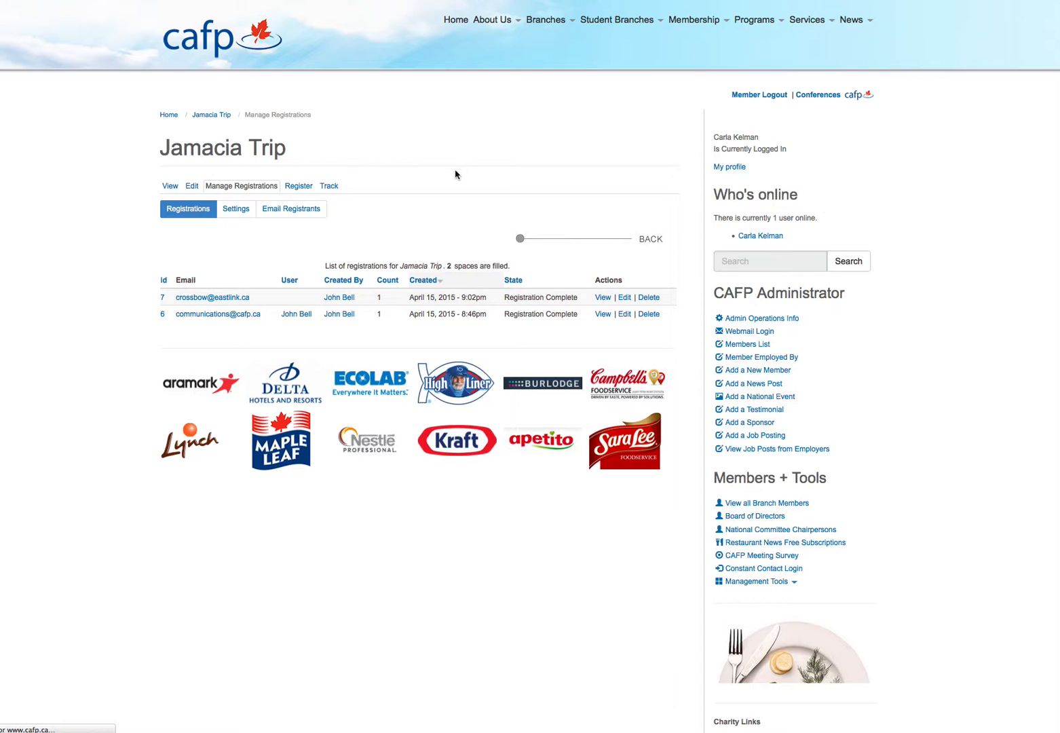
Open the form for emailing the Jamacia Trip registrants and look at its subject and message fields.
left_click(292, 211)
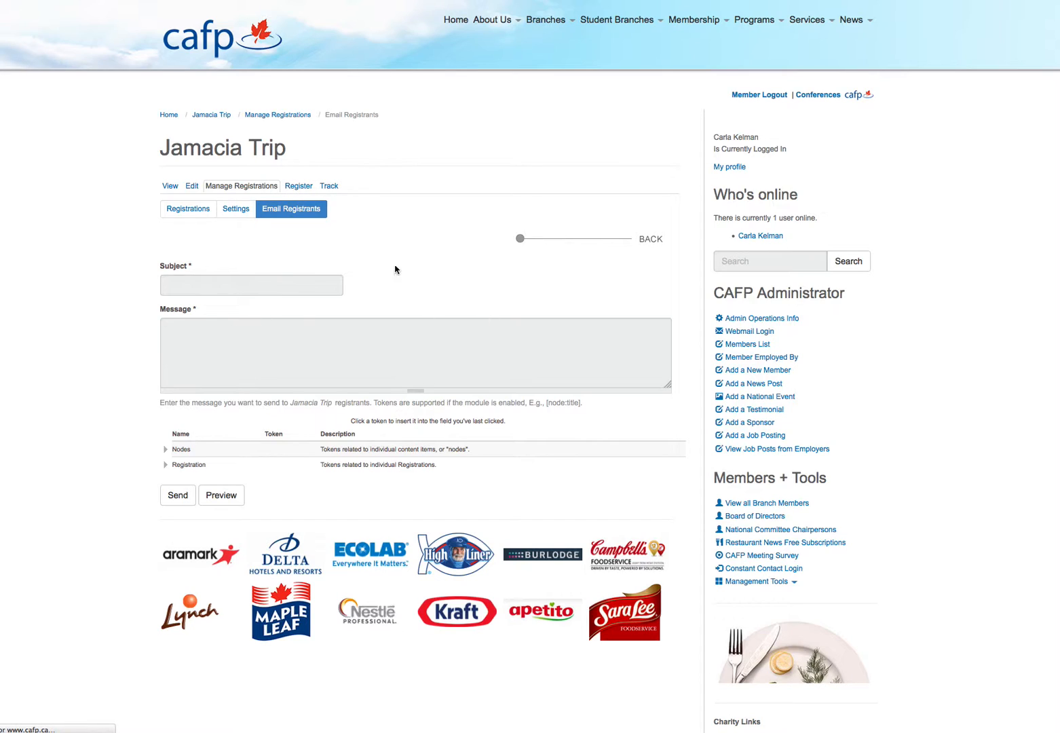
left_click(214, 292)
left_click(229, 343)
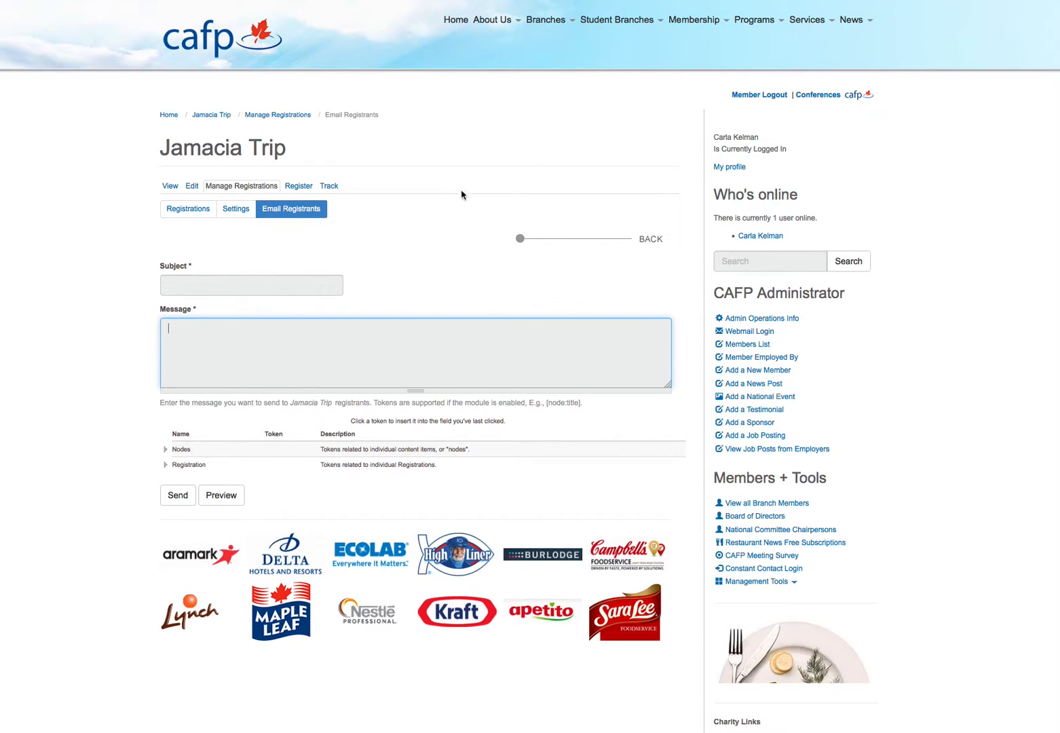
right_click(873, 468)
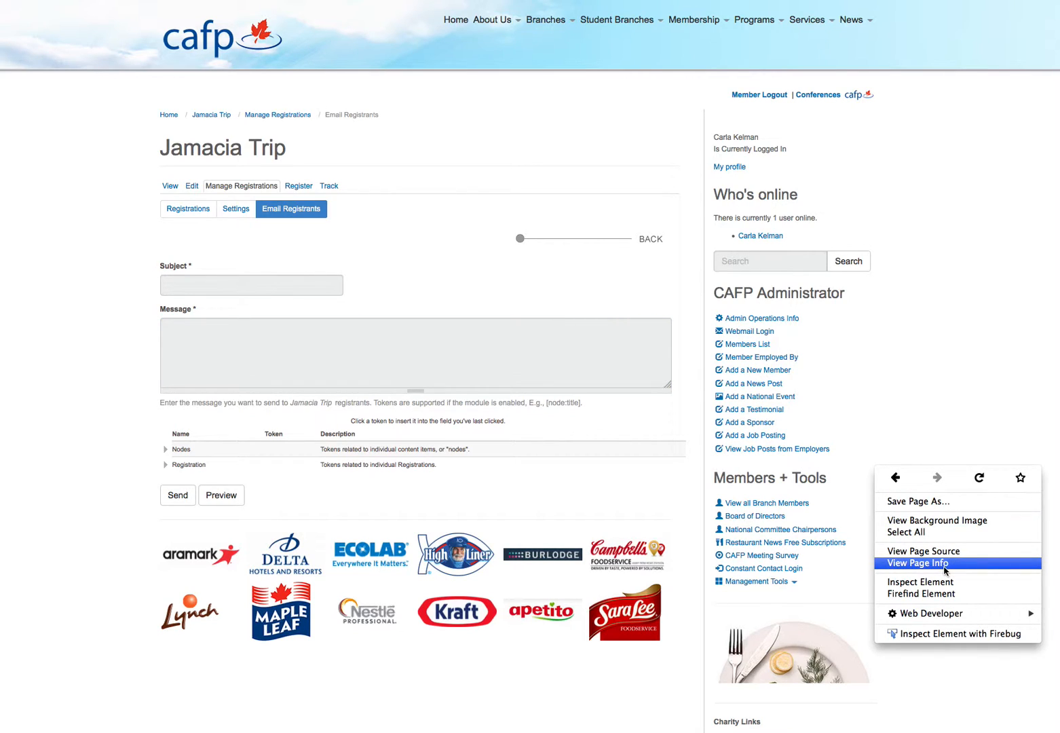
key("Escape")
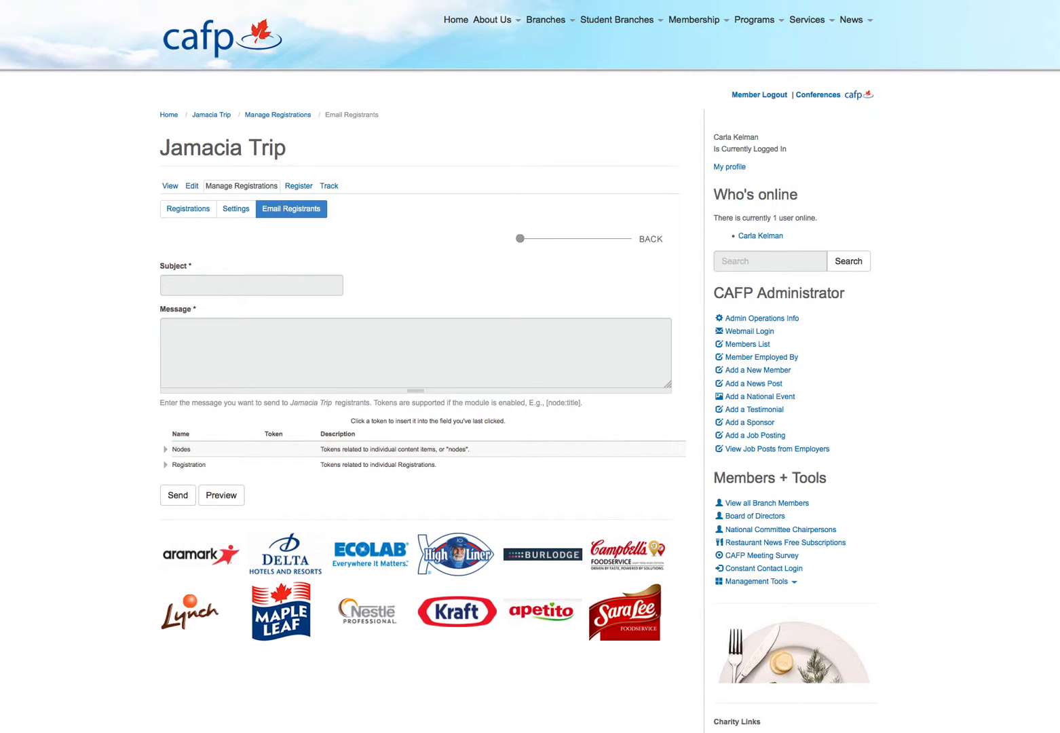
right_click(811, 731)
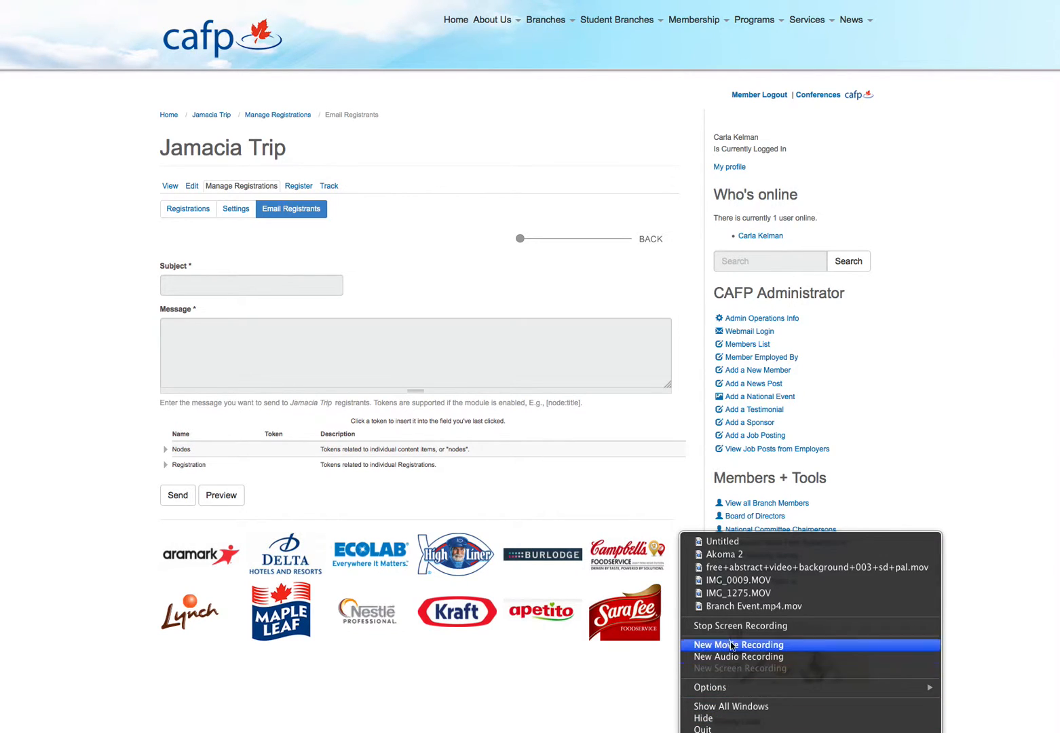